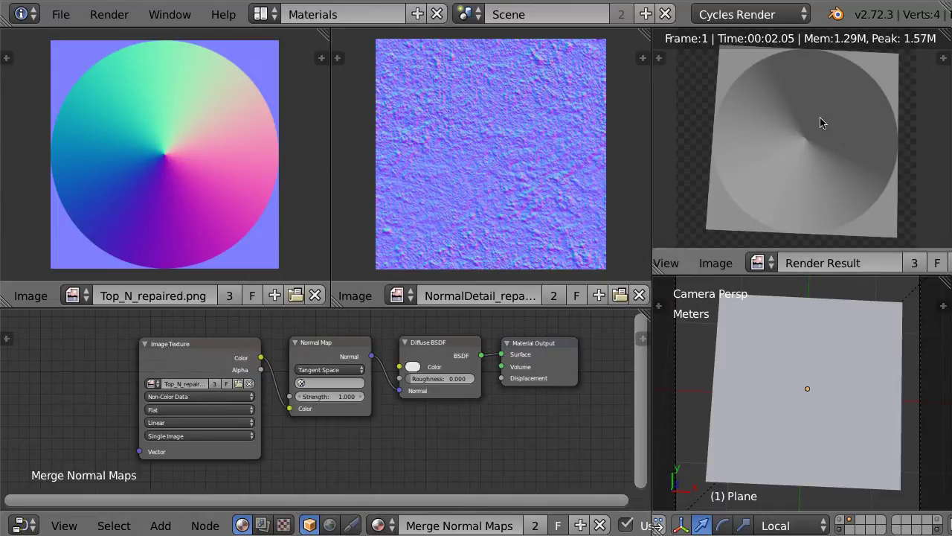
# Cycle the render slots to the stored render blending the cone-shaded circle with the detail texture.
pyautogui.press('j')
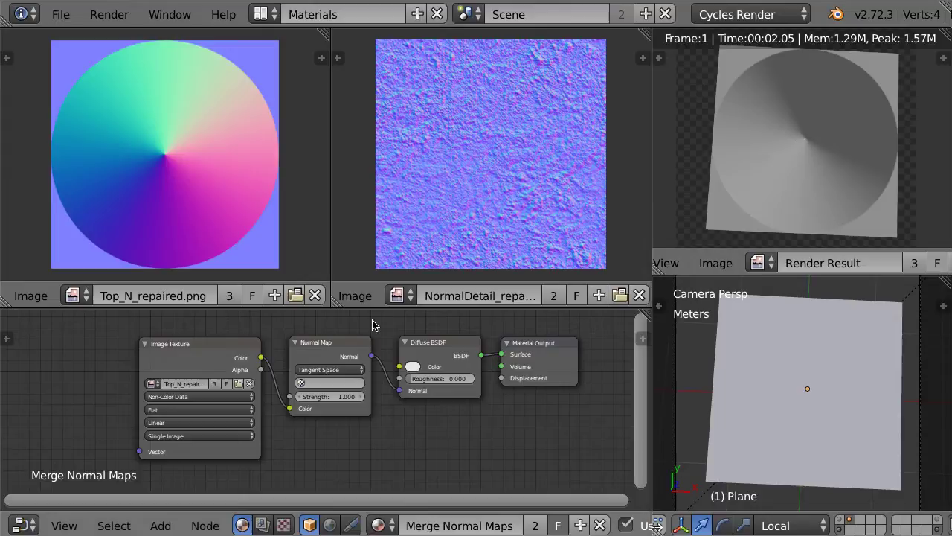
pyautogui.click(215, 344)
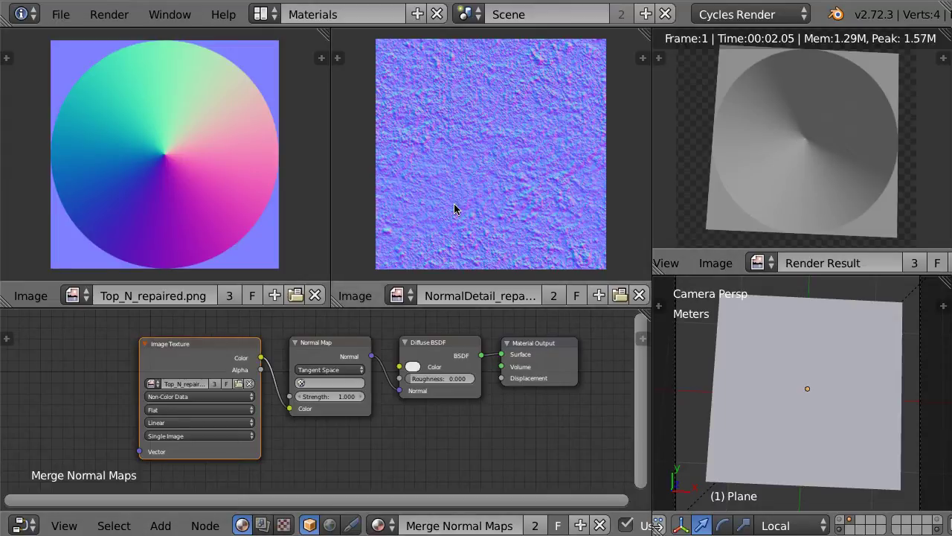
pyautogui.press('j')
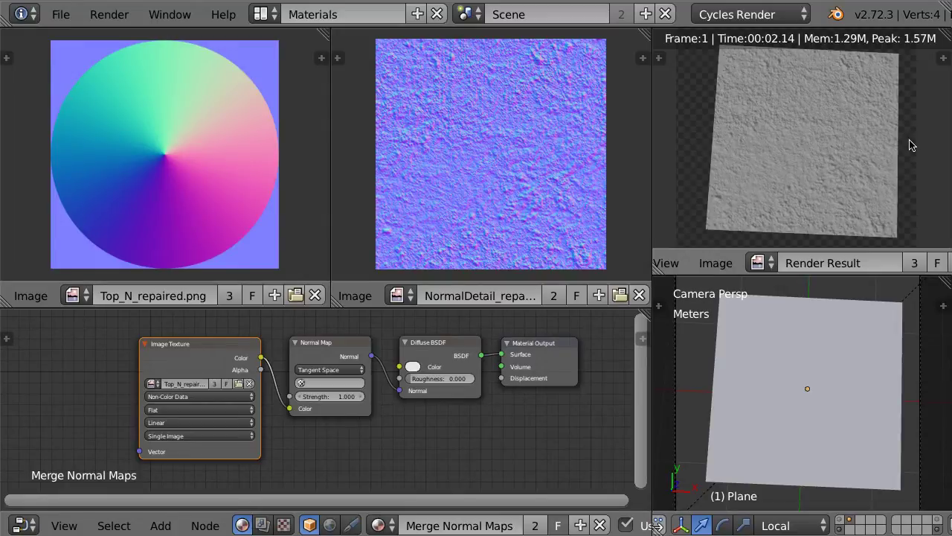
pyautogui.press('j')
pyautogui.press('j')
pyautogui.press('3')
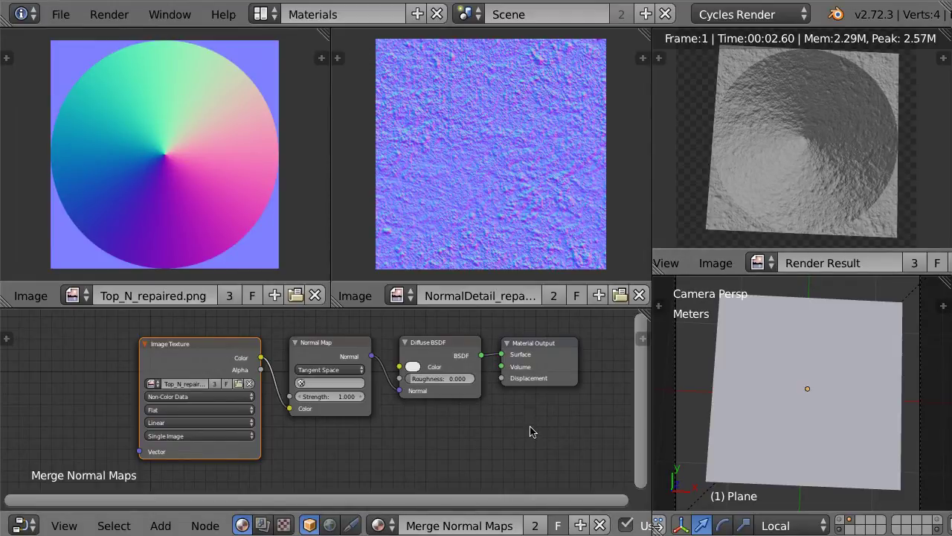
# Enlarge the node editor and add a Merge Normal Maps group node to the material.
pyautogui.moveTo(485, 306); pyautogui.dragTo(476, 82)
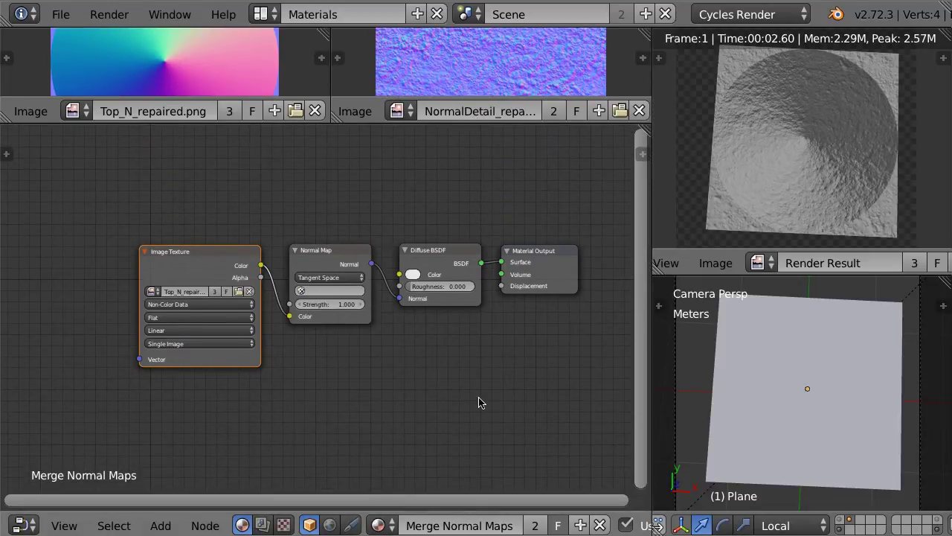
pyautogui.hotkey('shift', 'a')
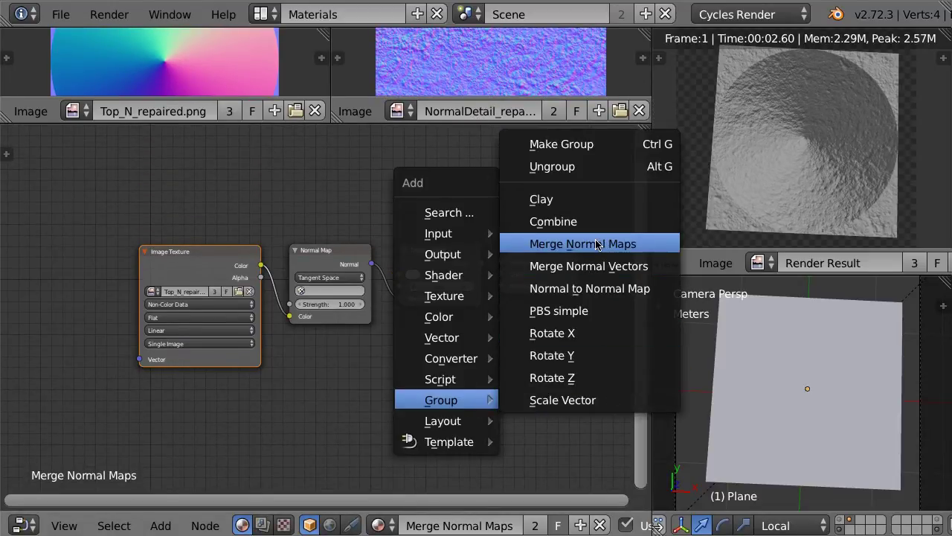
pyautogui.click(617, 246)
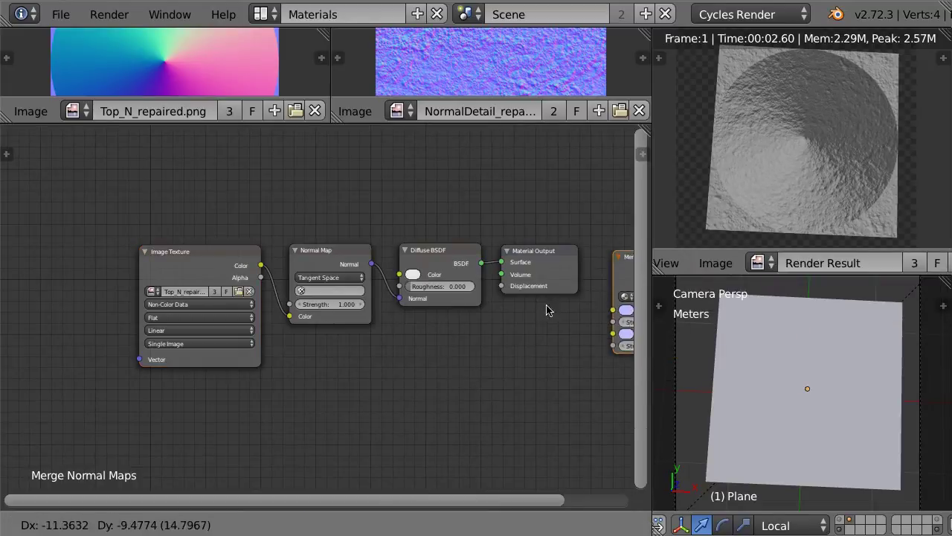
pyautogui.click(419, 337)
pyautogui.press('KP_Decimal')
pyautogui.moveTo(218, 330)
pyautogui.mouseDown()
pyautogui.moveTo(147, 274)
pyautogui.moveTo(177, 300)
pyautogui.mouseUp()
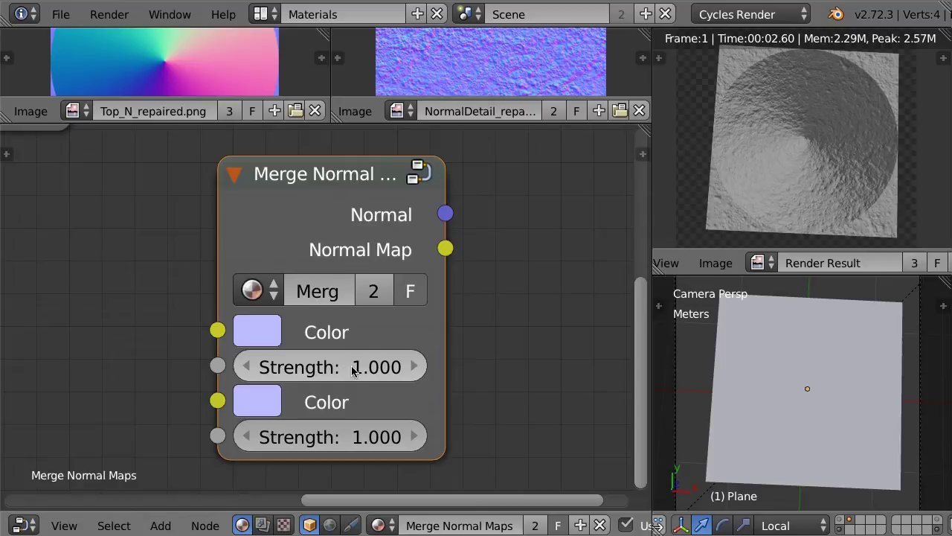
pyautogui.moveTo(215, 402)
pyautogui.mouseDown()
pyautogui.moveTo(117, 393)
pyautogui.moveTo(112, 357)
pyautogui.mouseUp()
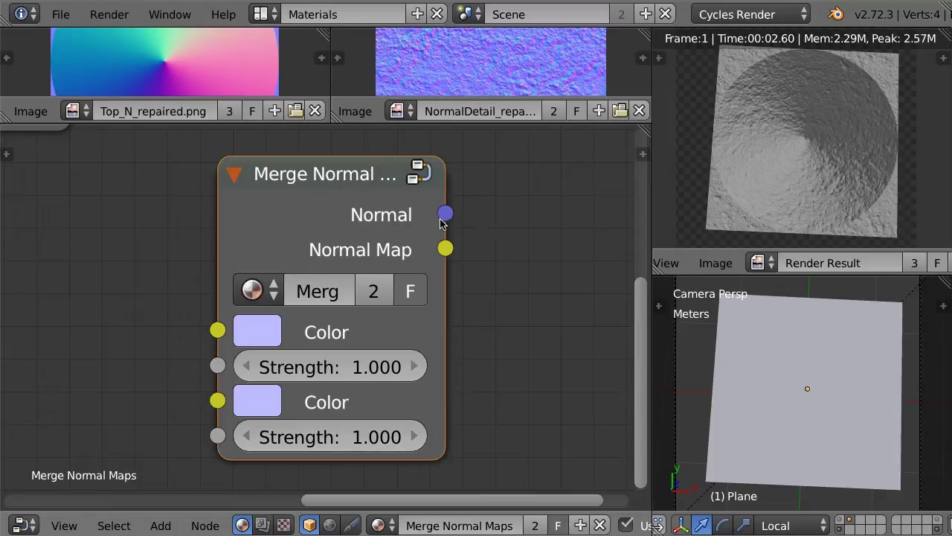
pyautogui.moveTo(445, 215)
pyautogui.mouseDown()
pyautogui.moveTo(491, 186)
pyautogui.moveTo(527, 186)
pyautogui.moveTo(538, 203)
pyautogui.moveTo(538, 193)
pyautogui.moveTo(514, 201)
pyautogui.mouseUp()
pyautogui.moveTo(451, 218)
pyautogui.mouseDown()
pyautogui.moveTo(518, 199)
pyautogui.moveTo(533, 161)
pyautogui.moveTo(510, 249)
pyautogui.mouseUp()
pyautogui.scroll(-1, 498, 278)
pyautogui.scroll(-1, 476, 297)
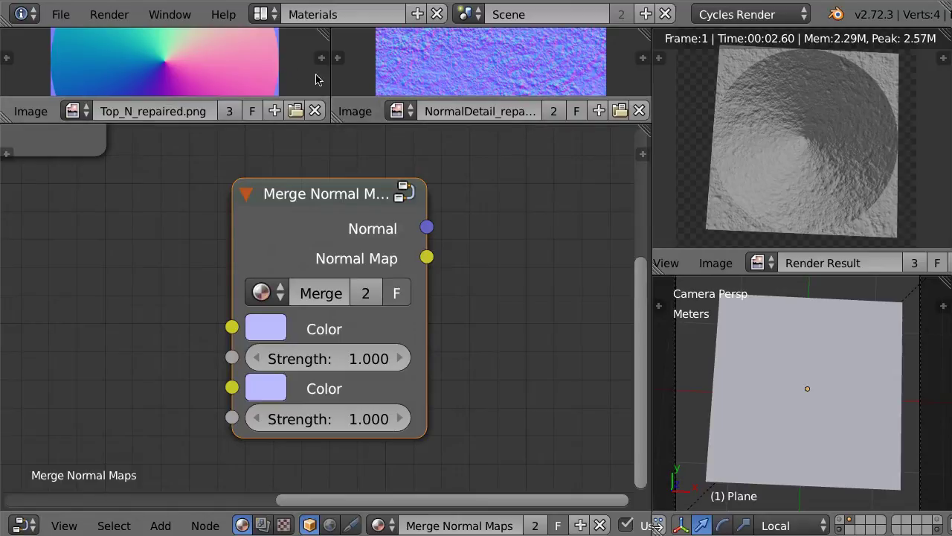
pyautogui.scroll(-1, 495, 346)
pyautogui.scroll(-1, 409, 312)
# Duplicate the Merge Normal Maps node and link the first's Normal Map output into the copy's Color.
pyautogui.hotkey('shift', 'd')
pyautogui.click(609, 365)
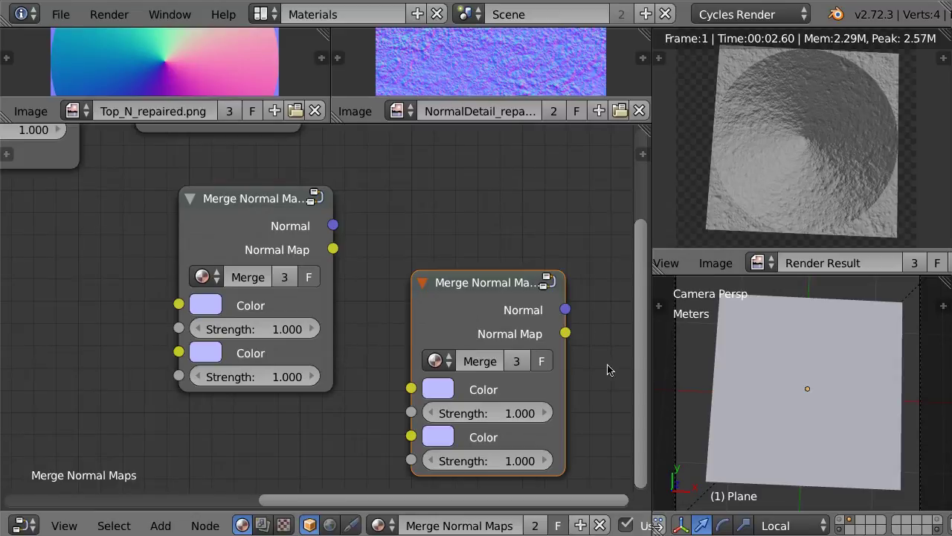
pyautogui.moveTo(610, 367); pyautogui.dragTo(593, 347, button='middle')
pyautogui.moveTo(172, 284)
pyautogui.mouseDown()
pyautogui.moveTo(165, 328)
pyautogui.moveTo(122, 330)
pyautogui.mouseUp()
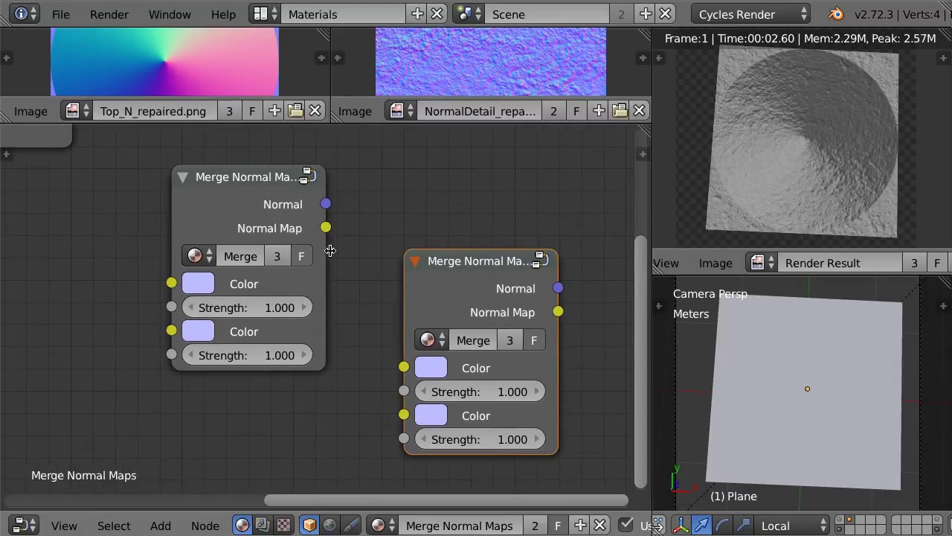
pyautogui.moveTo(326, 227); pyautogui.dragTo(398, 367)
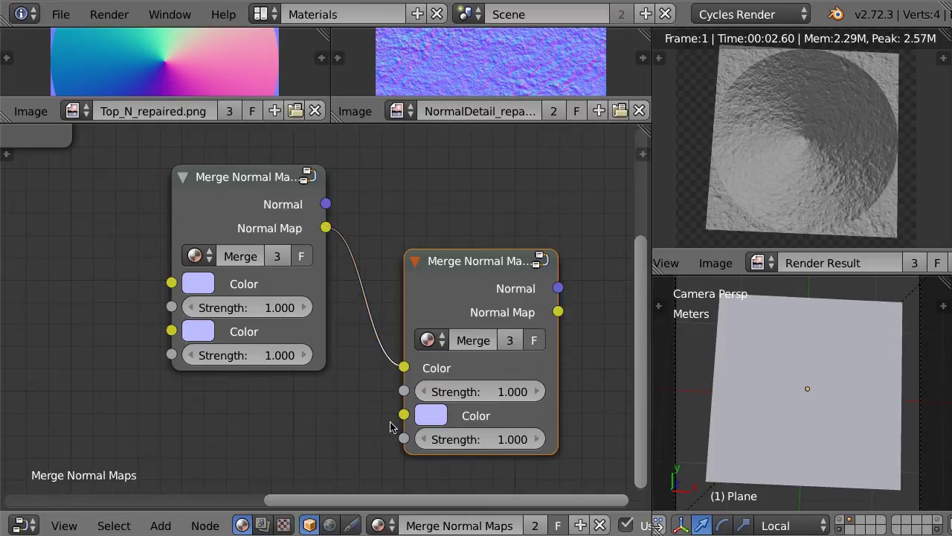
pyautogui.moveTo(403, 414); pyautogui.dragTo(127, 418)
pyautogui.moveTo(474, 266); pyautogui.dragTo(434, 287)
pyautogui.moveTo(518, 310)
pyautogui.mouseDown()
pyautogui.moveTo(565, 262)
pyautogui.moveTo(570, 272)
pyautogui.mouseUp()
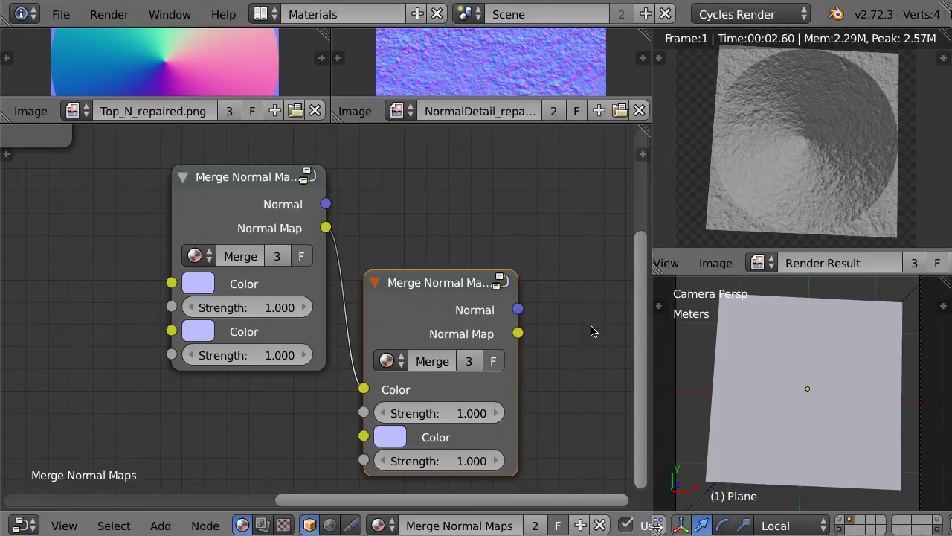
# Delete the copied Merge Normal Maps node and move the Top_N_repaired.png texture node left.
pyautogui.press('x')
pyautogui.click(226, 188)
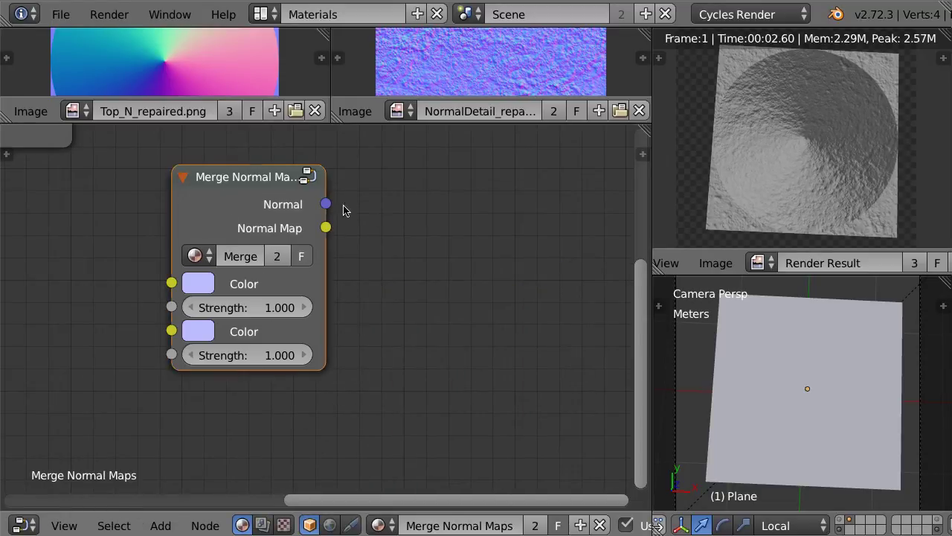
pyautogui.scroll(-2, 372, 246)
pyautogui.scroll(-1, 604, 330)
pyautogui.scroll(-1, 603, 330)
pyautogui.scroll(-1, 273, 298)
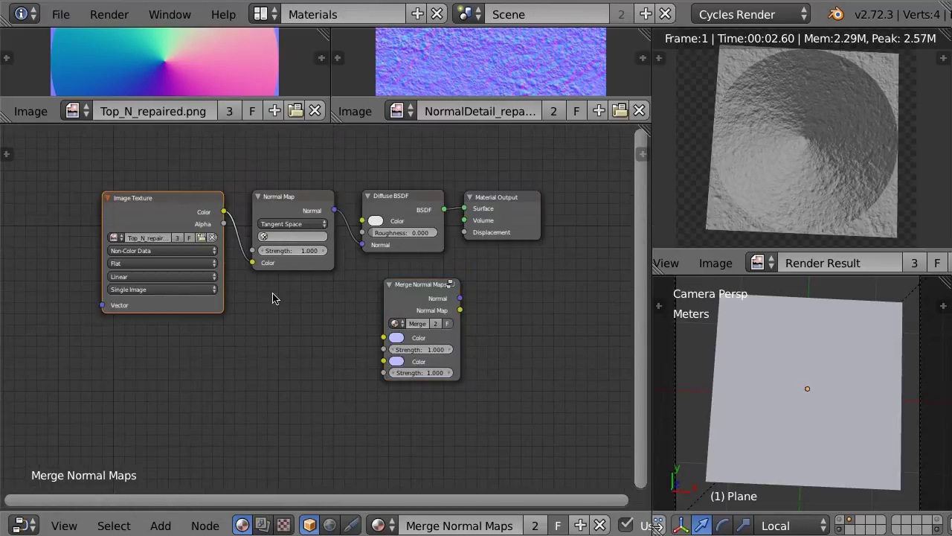
pyautogui.press('g')
pyautogui.click(216, 298)
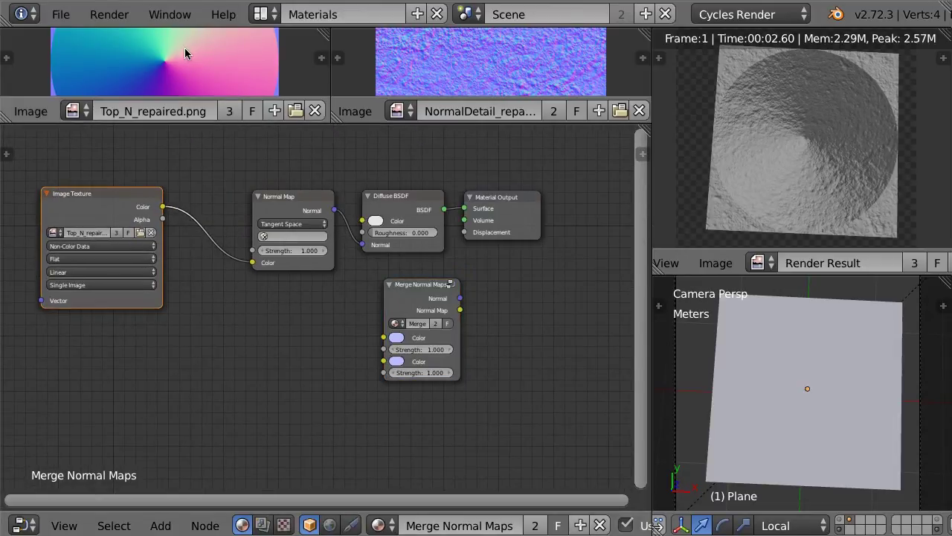
pyautogui.hotkey('shift', 'space')
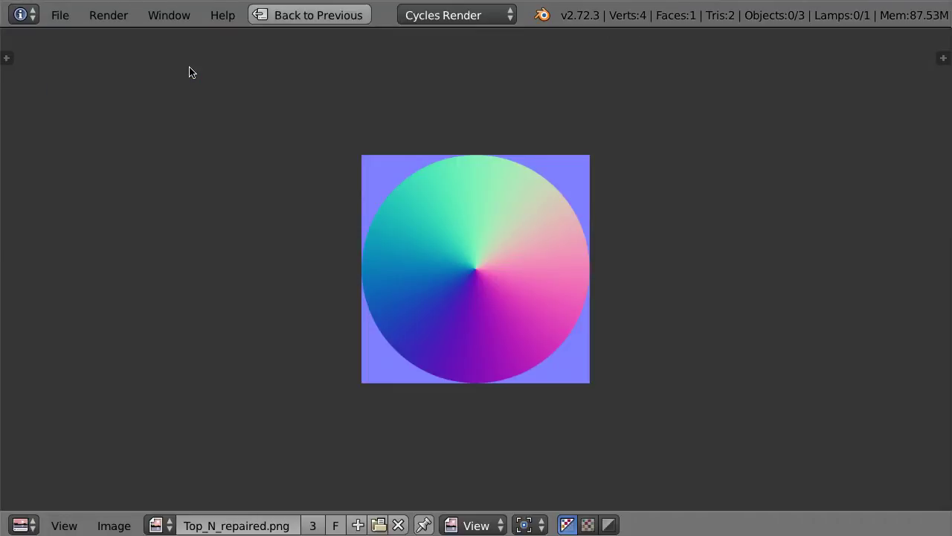
pyautogui.hotkey('shift', 'space')
# Duplicate the Image Texture node and load the detail normal image into the lower copy.
pyautogui.hotkey('shift', 'd')
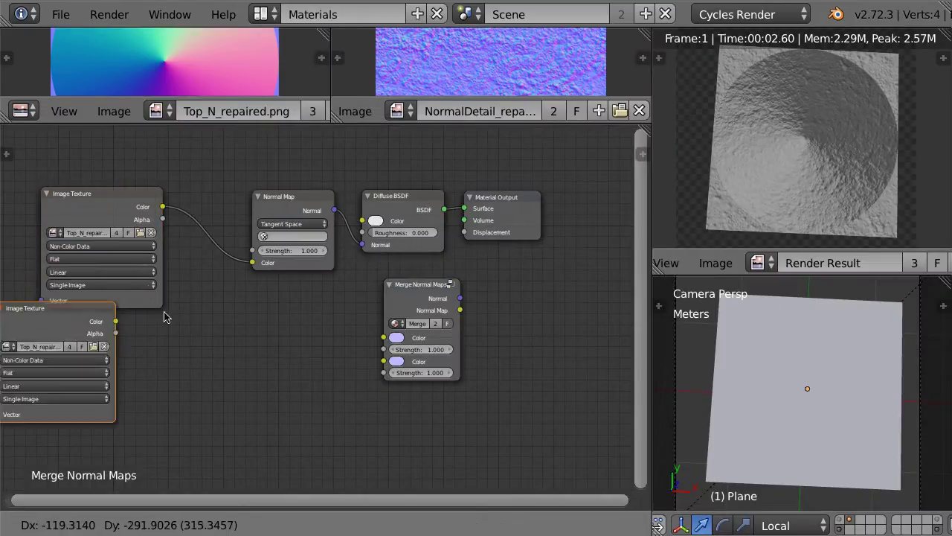
pyautogui.click(171, 361)
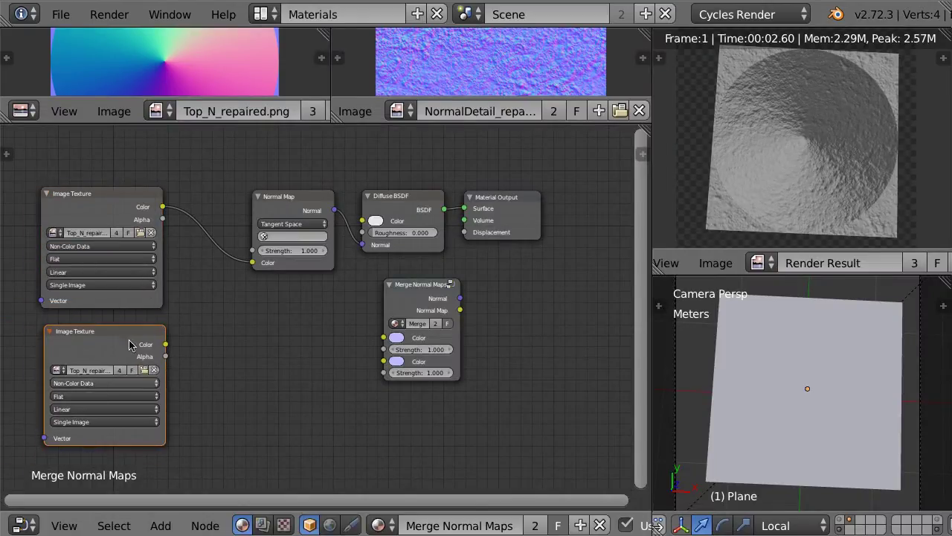
pyautogui.hotkey('shift', 'space')
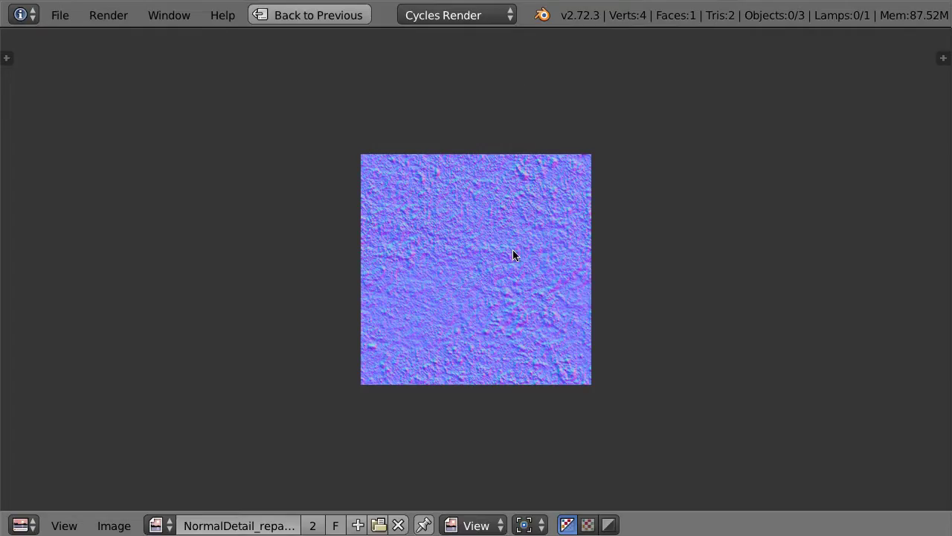
pyautogui.hotkey('shift', 'space')
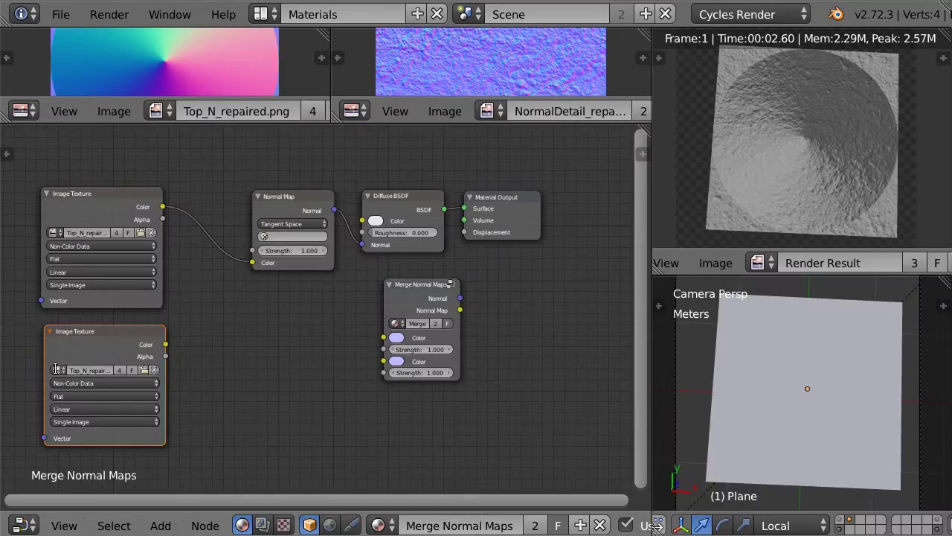
pyautogui.click(56, 369)
pyautogui.click(133, 421)
# Preview each texture's colour output in the viewport, then restore the shader output.
pyautogui.keyDown('ctrl'); pyautogui.keyDown('shift'); pyautogui.click(116, 201); pyautogui.keyUp('shift'); pyautogui.keyUp('ctrl')
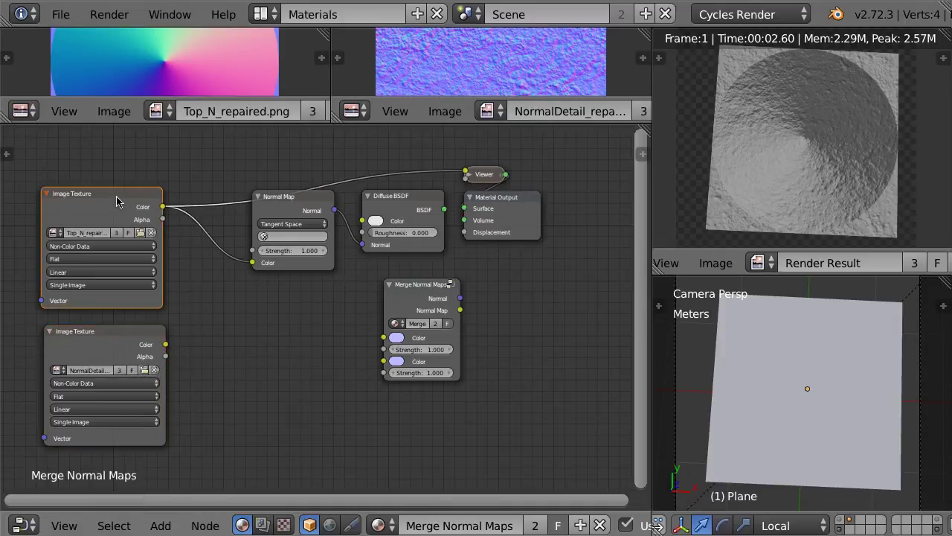
pyautogui.hotkey('shift', 'z')
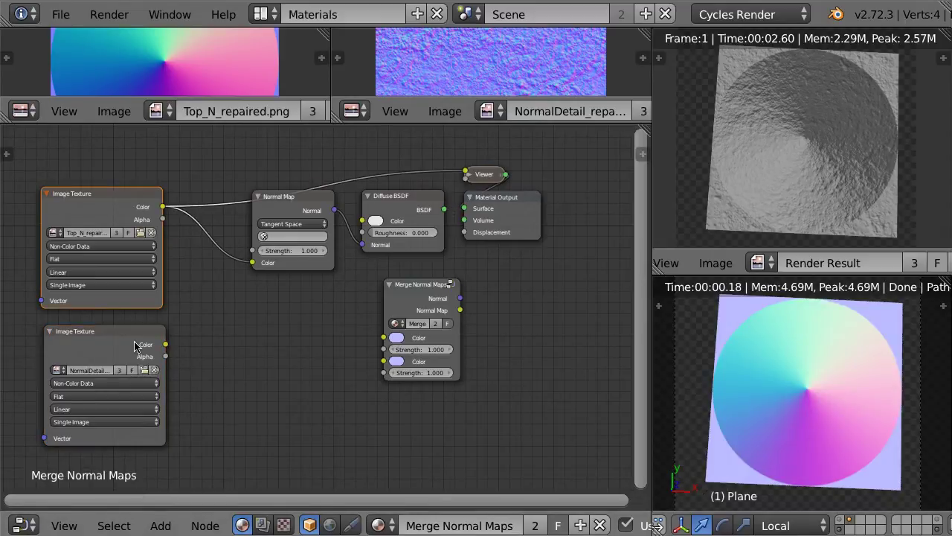
pyautogui.keyDown('ctrl'); pyautogui.keyDown('shift'); pyautogui.click(141, 346); pyautogui.keyUp('shift'); pyautogui.keyUp('ctrl')
pyautogui.hotkey('ctrl', 'z')
pyautogui.hotkey('ctrl', 'z')
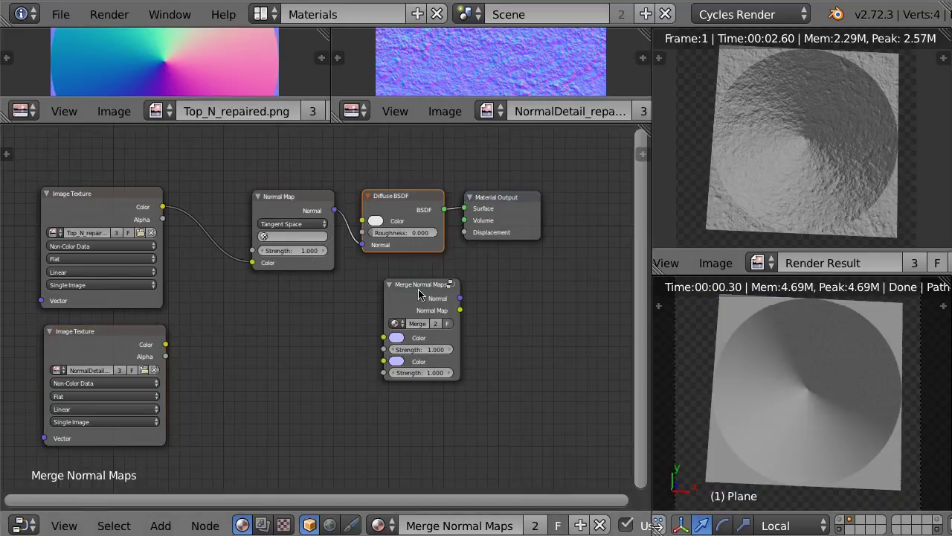
# Delete the standalone Normal Map node and reposition the Merge Normal Maps node beside the textures.
pyautogui.click(419, 291)
pyautogui.press('g')
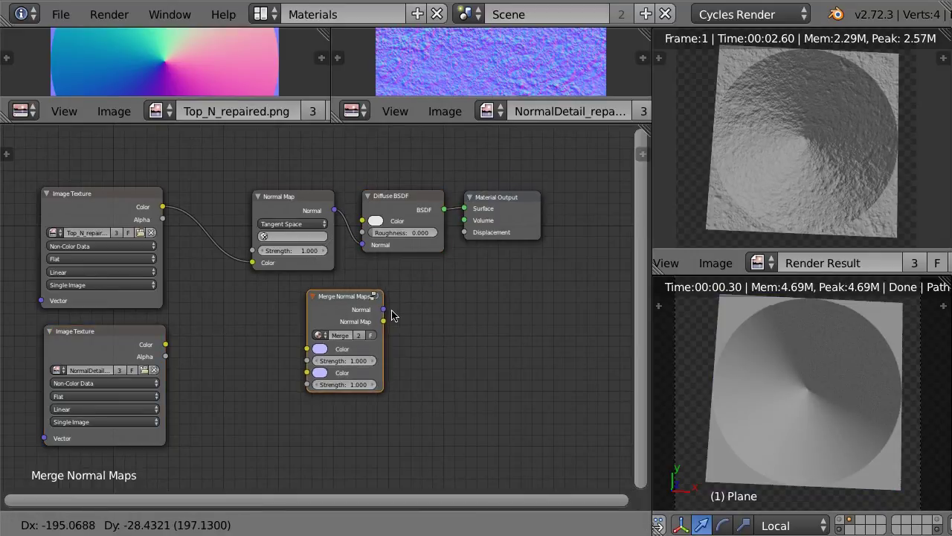
pyautogui.click(369, 302)
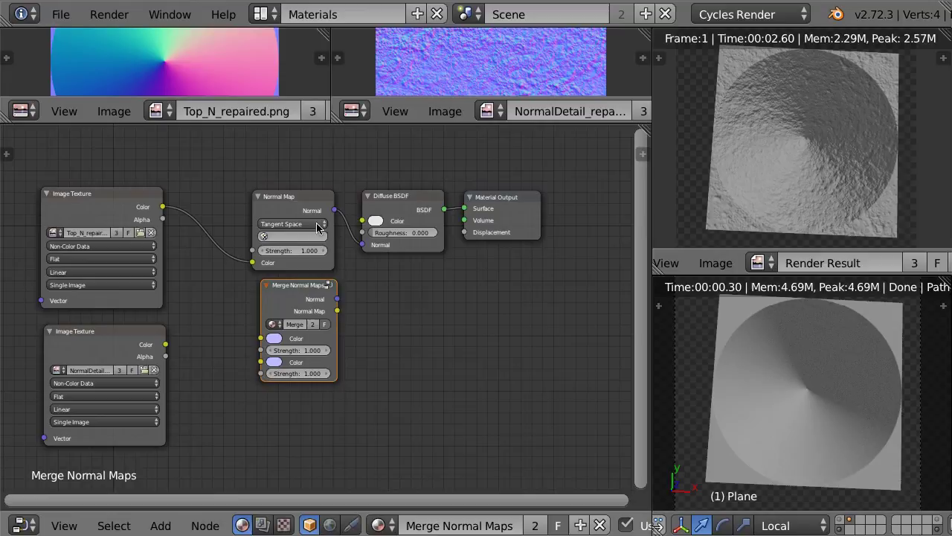
pyautogui.click(303, 202)
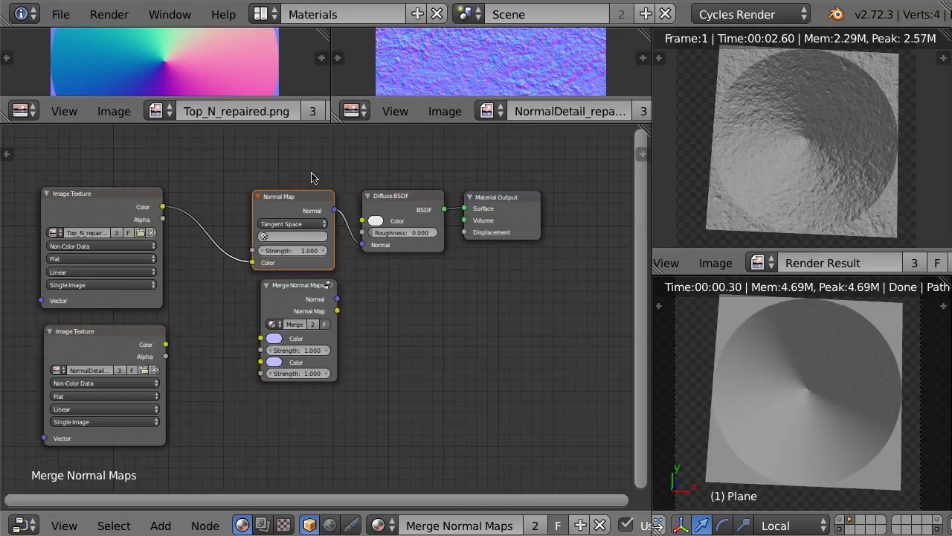
pyautogui.press('x')
pyautogui.click(300, 286)
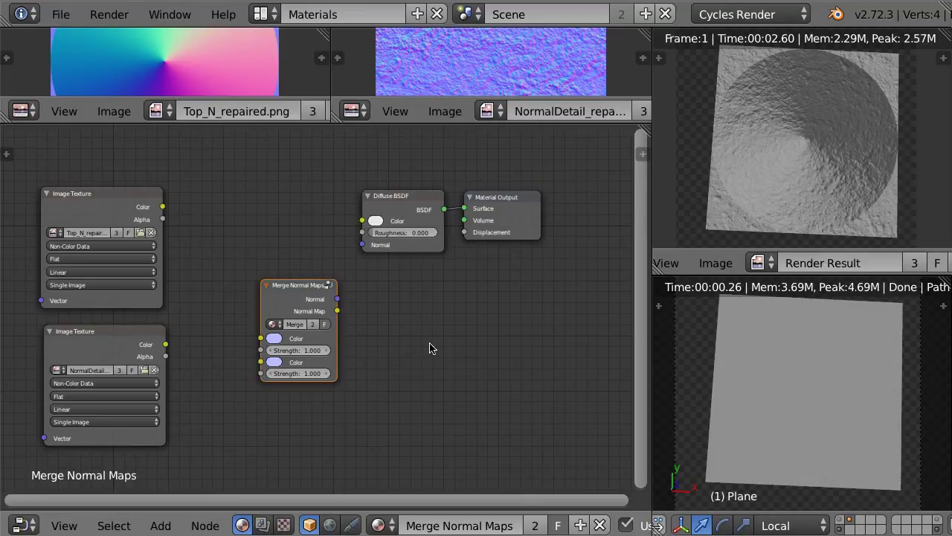
pyautogui.press('g')
pyautogui.click(397, 284)
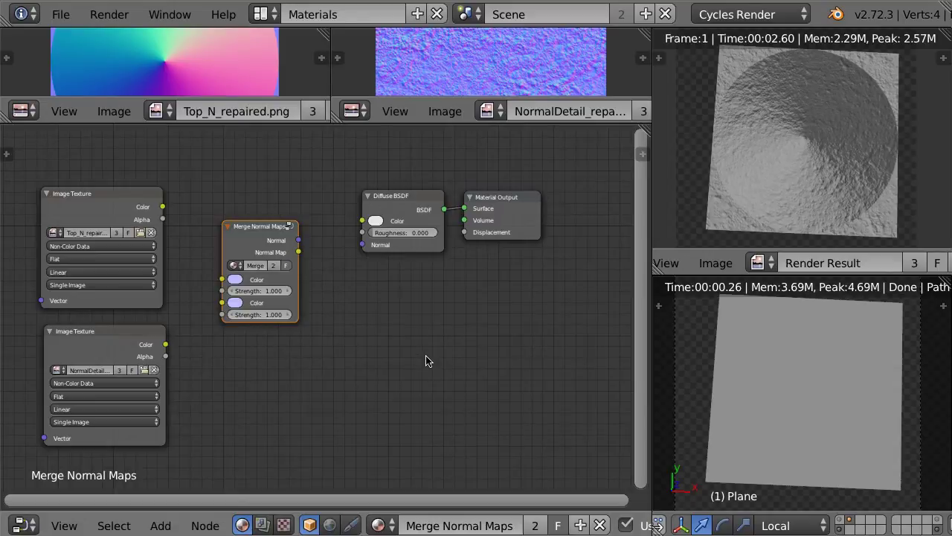
# Feed the top and bottom textures into the merge node's Color inputs and its Normal into Diffuse BSDF.
pyautogui.moveTo(162, 206); pyautogui.dragTo(222, 279)
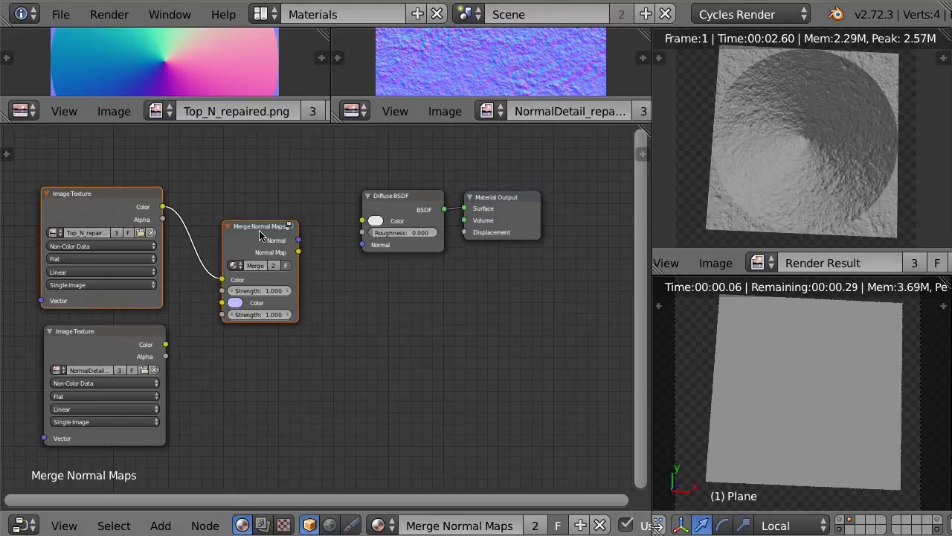
pyautogui.keyDown('shift'); pyautogui.click(110, 334); pyautogui.keyUp('shift')
pyautogui.press('f')
pyautogui.moveTo(298, 241)
pyautogui.mouseDown()
pyautogui.moveTo(337, 269)
pyautogui.moveTo(362, 244)
pyautogui.mouseUp()
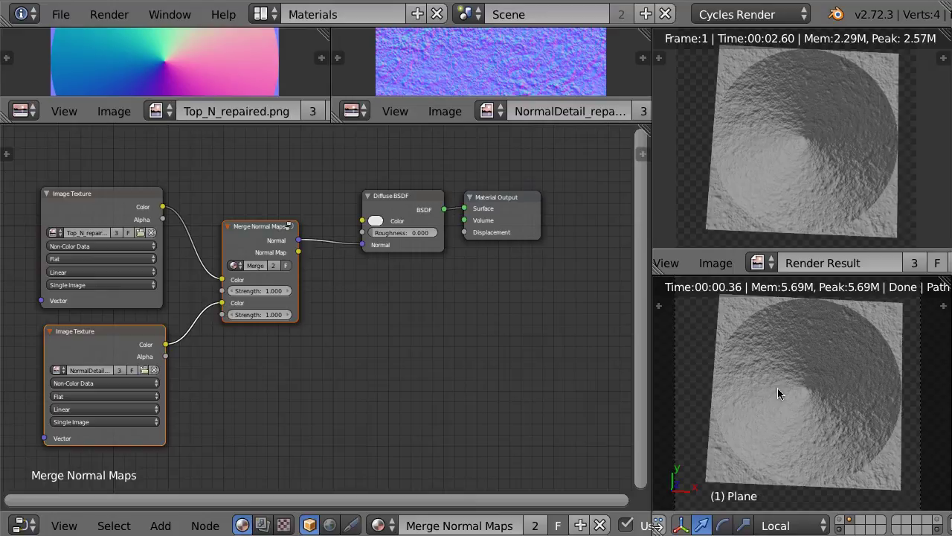
pyautogui.scroll(1, 372, 361)
pyautogui.scroll(1, 368, 364)
pyautogui.scroll(1, 417, 349)
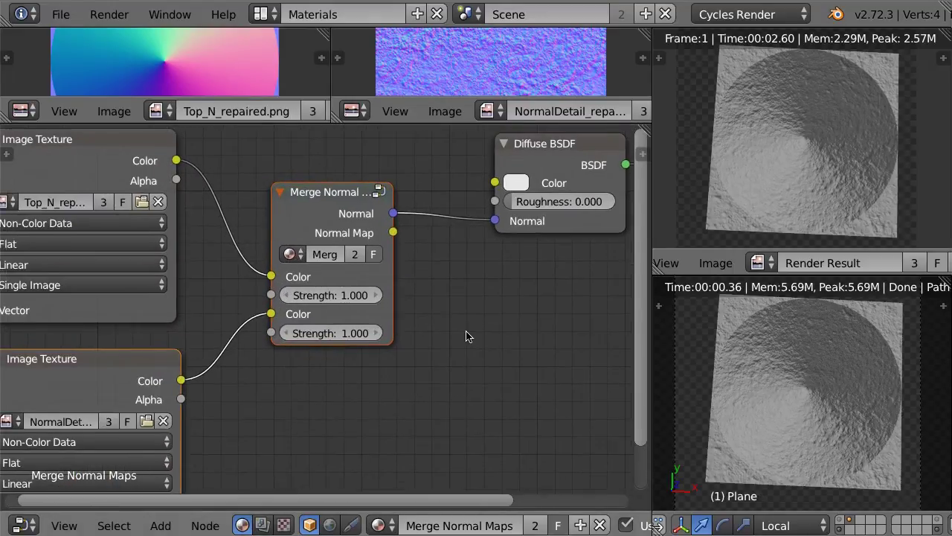
pyautogui.scroll(1, 318, 298)
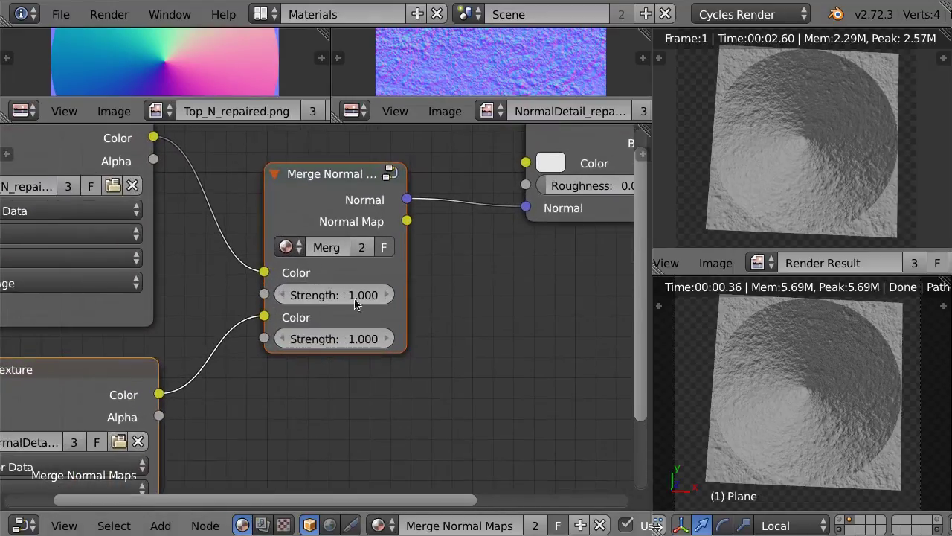
# Test lower Strength values on both maps, then return each Strength to 1.000.
pyautogui.click(283, 295)
pyautogui.click(284, 296)
pyautogui.click(283, 295)
pyautogui.click(283, 295)
pyautogui.click(283, 295)
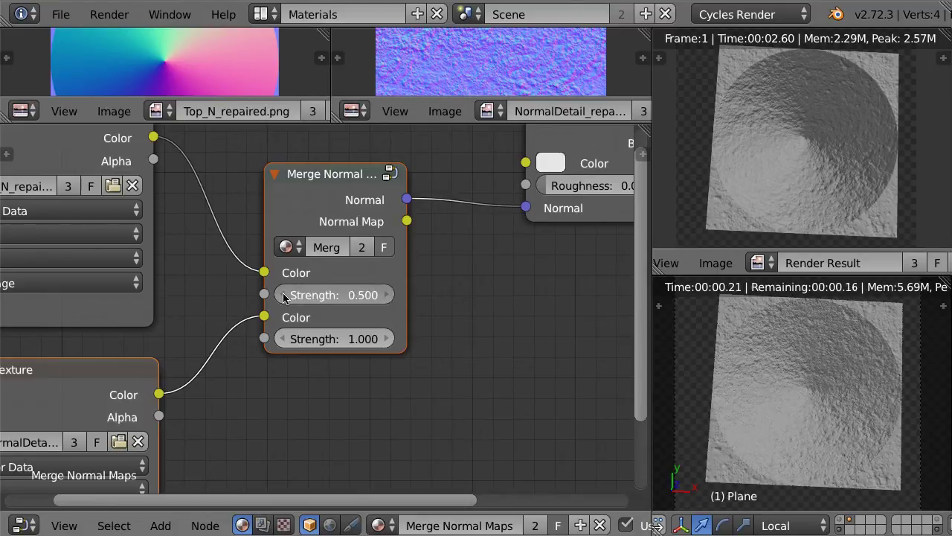
pyautogui.click(283, 296)
pyautogui.click(383, 294)
pyautogui.click(383, 294)
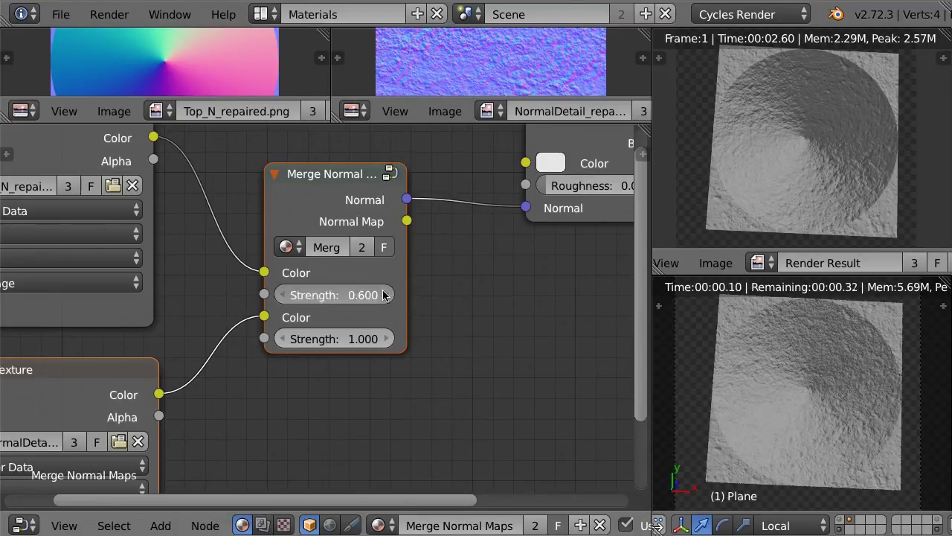
pyautogui.click(383, 294)
pyautogui.click(383, 295)
pyautogui.click(383, 295)
pyautogui.click(383, 294)
pyautogui.moveTo(366, 337); pyautogui.dragTo(382, 372)
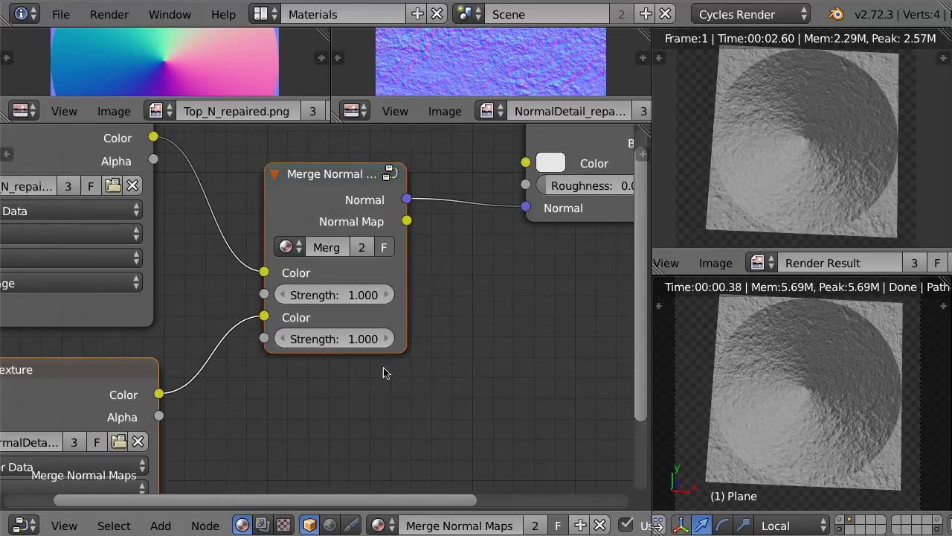
pyautogui.press('Home')
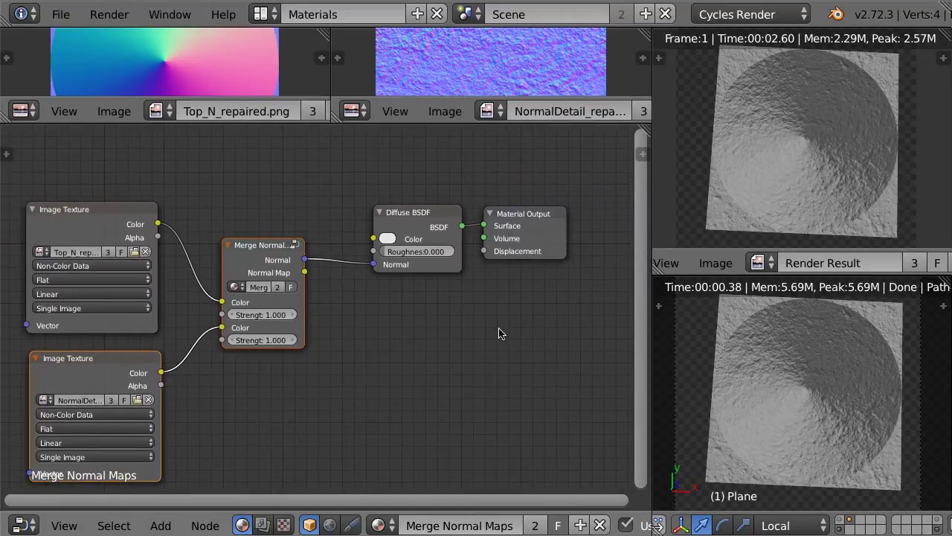
pyautogui.moveTo(491, 124); pyautogui.dragTo(491, 322)
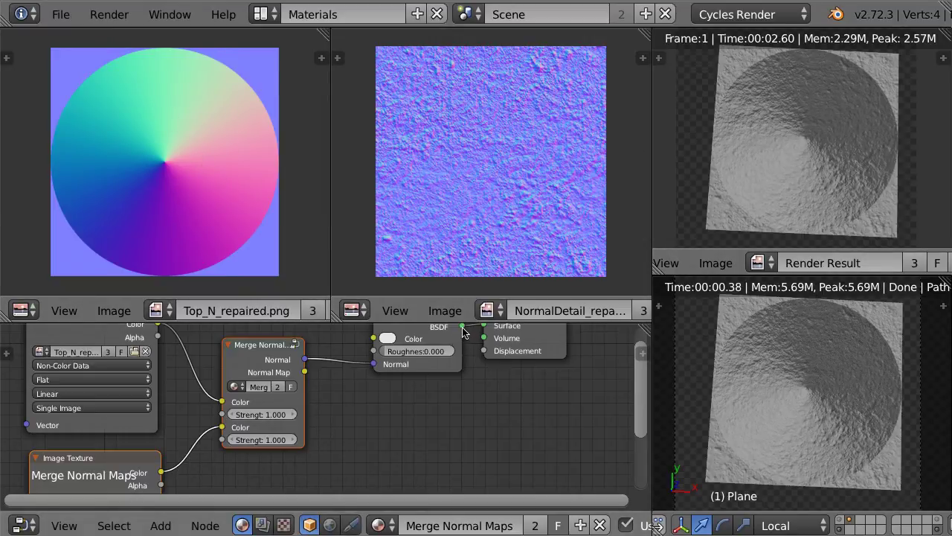
# Enlarge the node editor again, zoom out, and select the Merge Normal Maps node.
pyautogui.moveTo(462, 319); pyautogui.dragTo(462, 198)
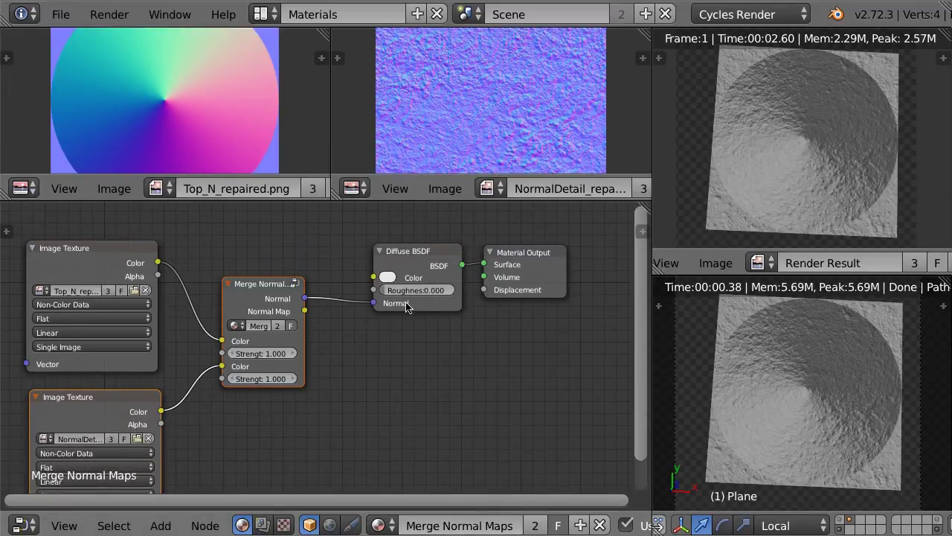
pyautogui.scroll(-1, 462, 348)
pyautogui.click(461, 349)
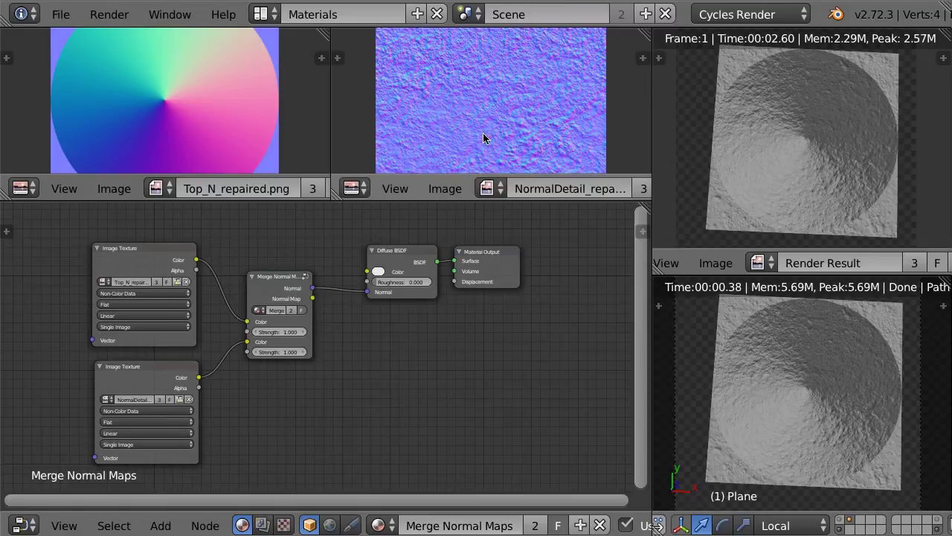
pyautogui.rightClick(277, 275)
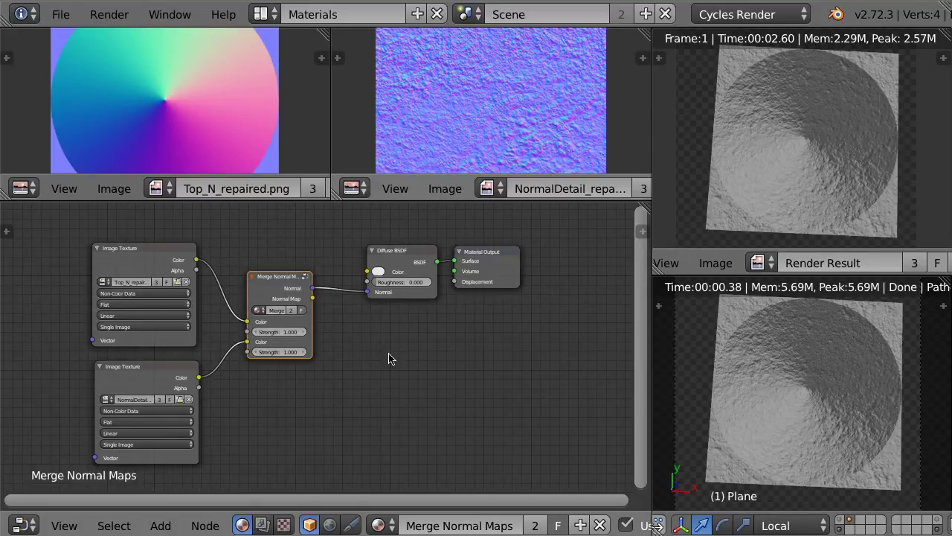
pyautogui.press('Tab')
pyautogui.hotkey('shift', 'space')
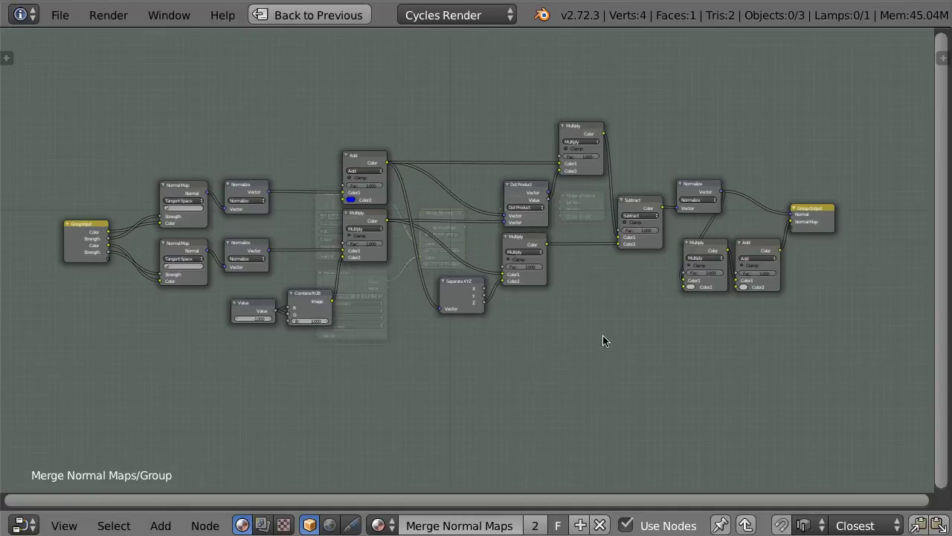
pyautogui.press('Tab')
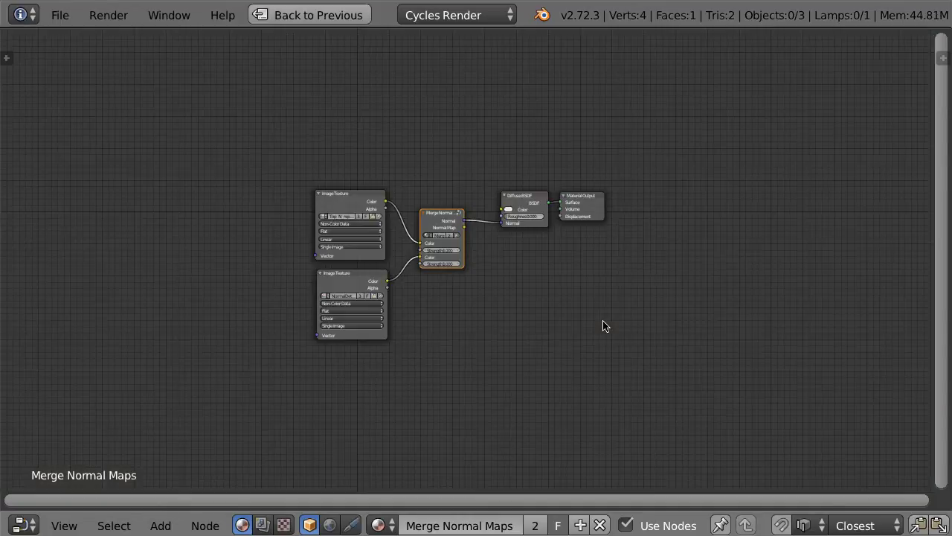
pyautogui.hotkey('ctrl', 'Up')
pyautogui.scroll(2, 402, 348)
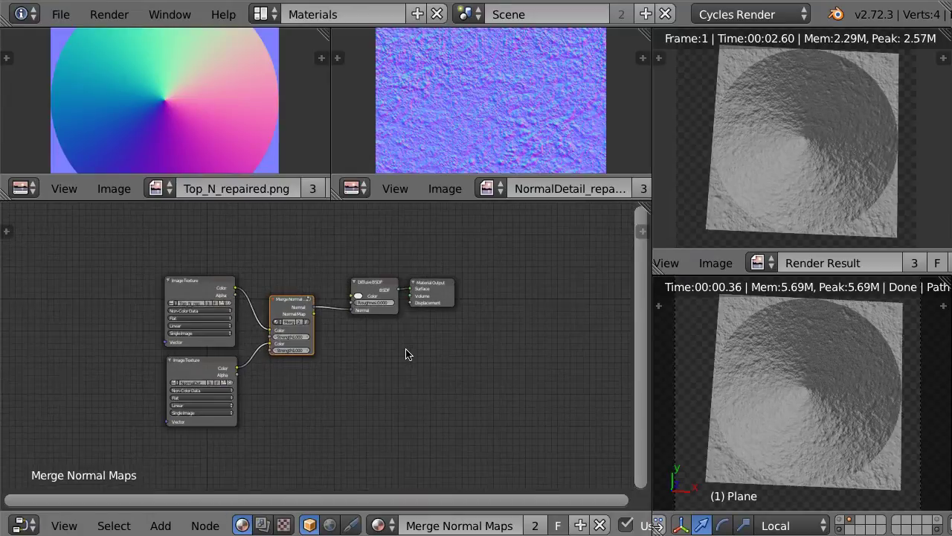
pyautogui.scroll(1, 405, 353)
pyautogui.keyDown('ctrl'); pyautogui.hscroll(-2, 441, 336); pyautogui.keyUp('ctrl')
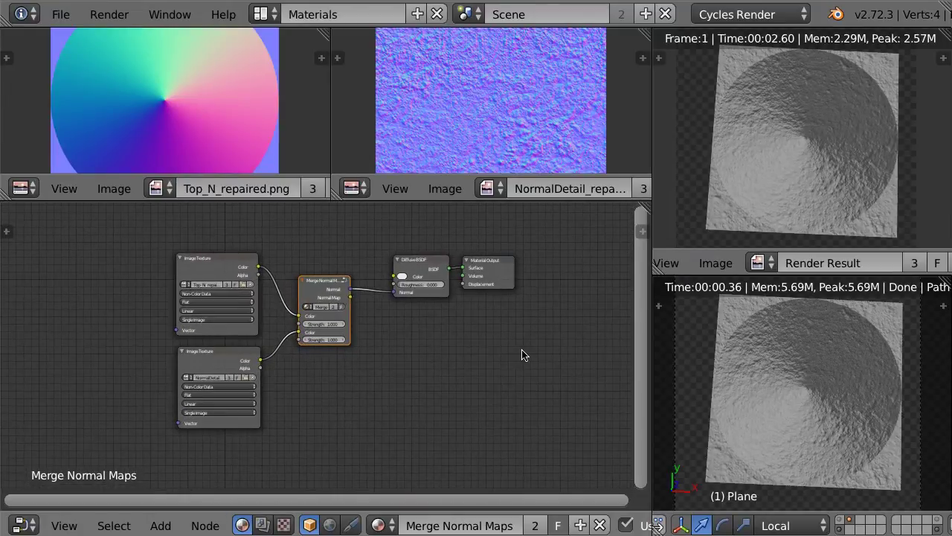
pyautogui.scroll(1, 506, 354)
pyautogui.scroll(1, 457, 355)
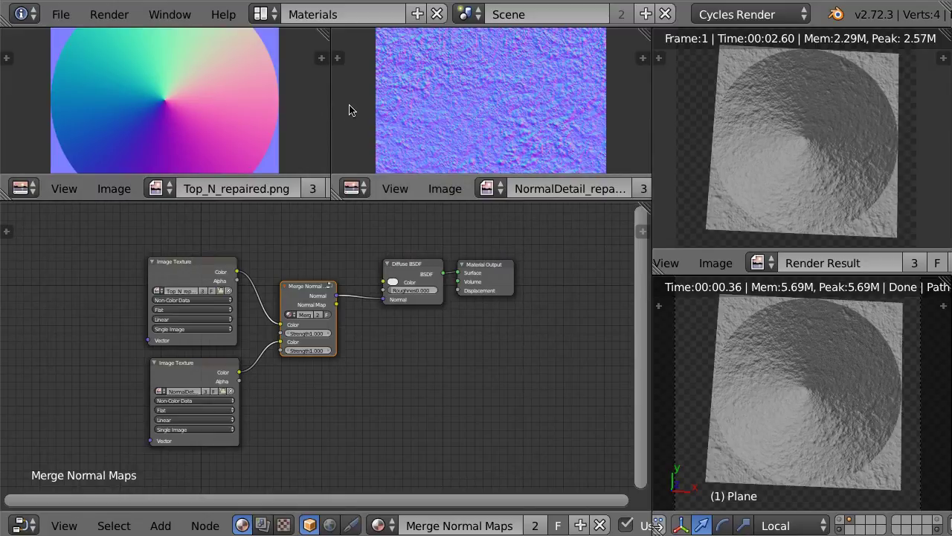
pyautogui.scroll(1, 425, 356)
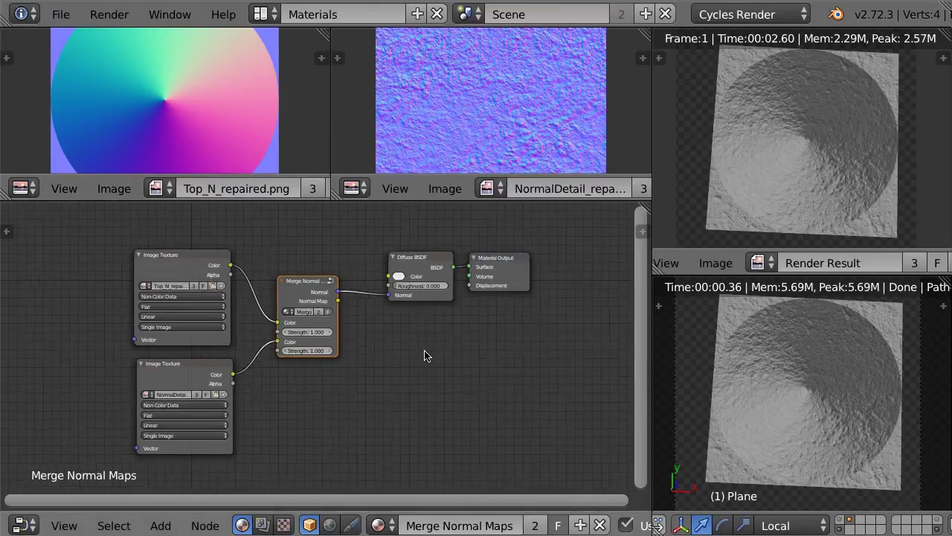
pyautogui.scroll(1, 417, 350)
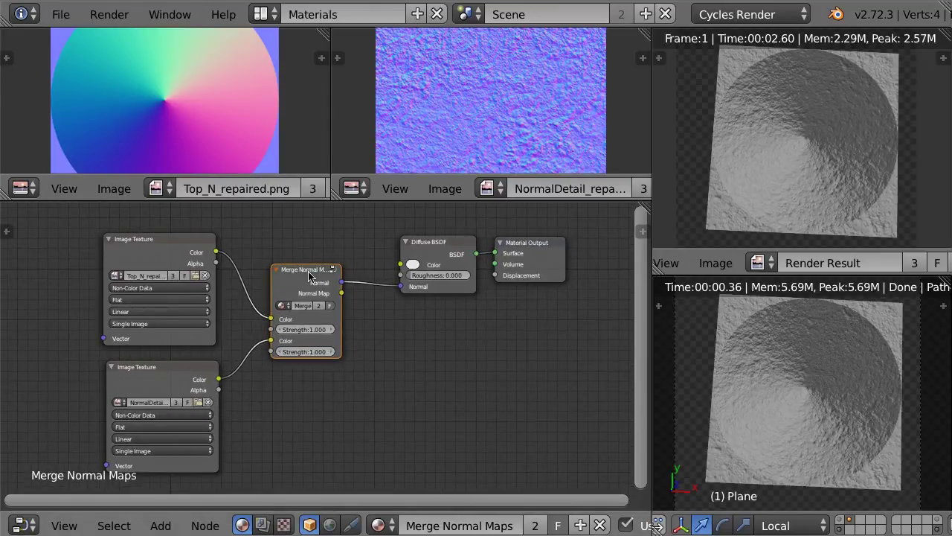
# Replace the Merge Normal Maps node with a Normal Map node feeding the Diffuse BSDF normal.
pyautogui.press('x')
pyautogui.scroll(1, 521, 342)
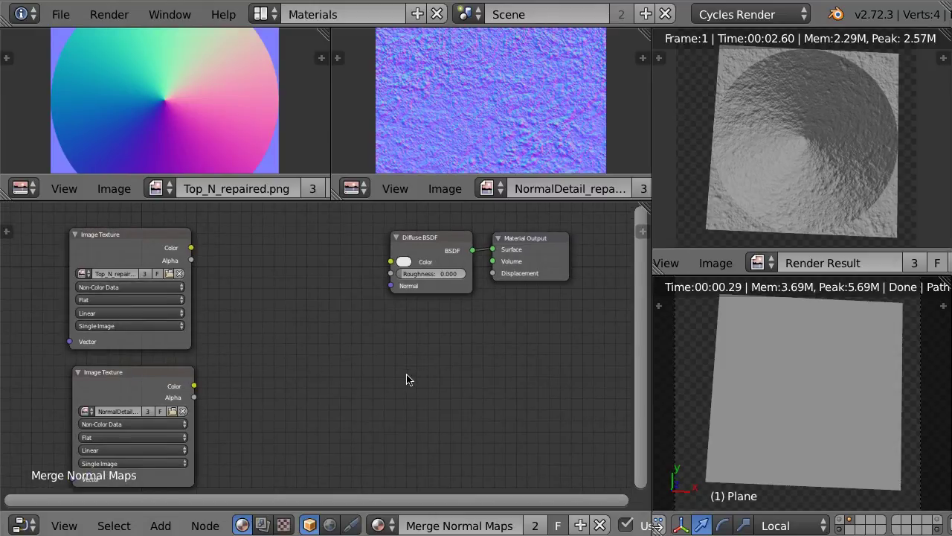
pyautogui.hotkey('shift', 'a')
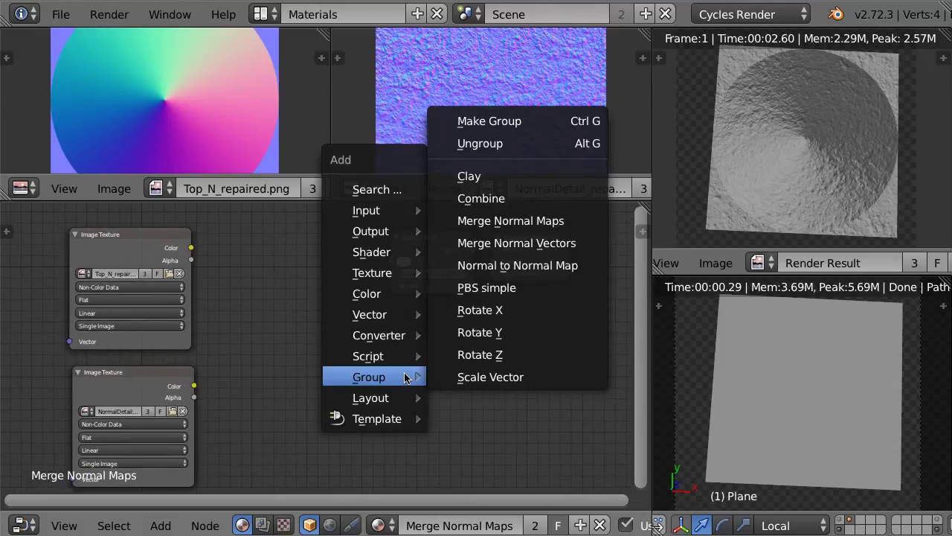
pyautogui.click(484, 361)
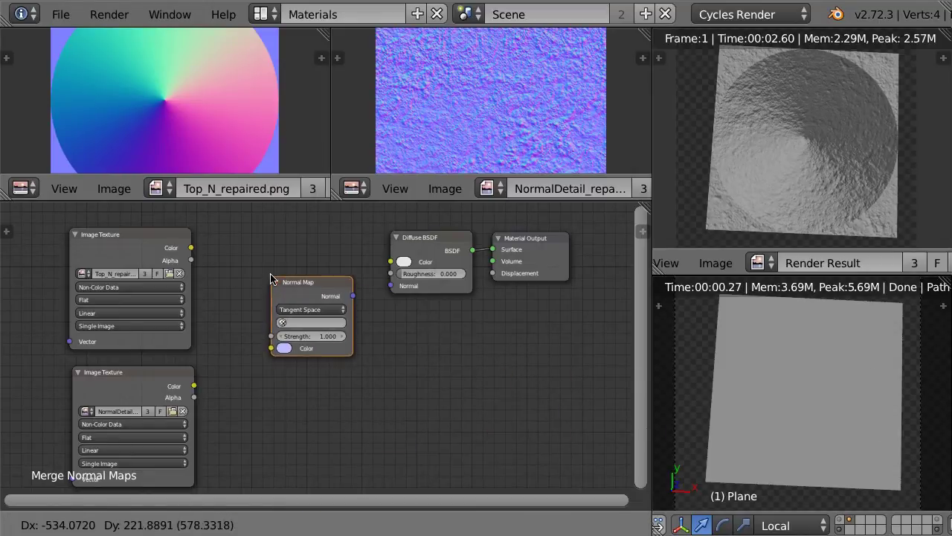
pyautogui.click(276, 235)
pyautogui.moveTo(359, 251); pyautogui.dragTo(390, 287)
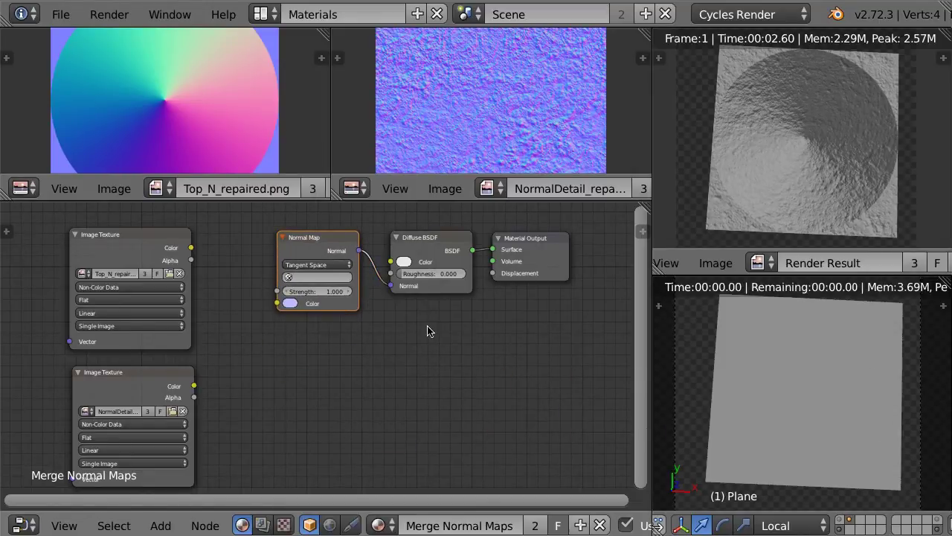
# Link the textures' Colors into the Normal Map, then cut the detail texture's link.
pyautogui.click(149, 239)
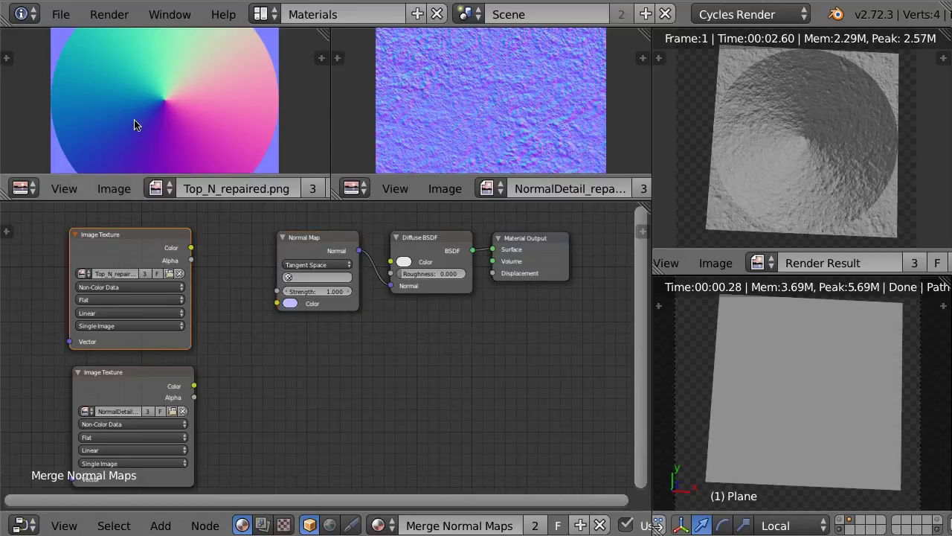
pyautogui.moveTo(191, 248)
pyautogui.mouseDown()
pyautogui.moveTo(254, 300)
pyautogui.moveTo(277, 303)
pyautogui.mouseUp()
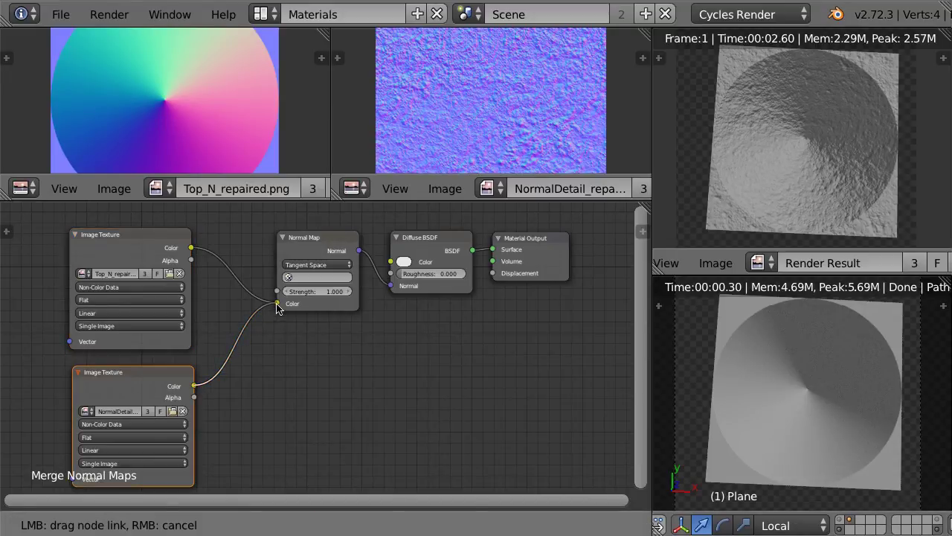
pyautogui.moveTo(194, 386); pyautogui.dragTo(277, 303)
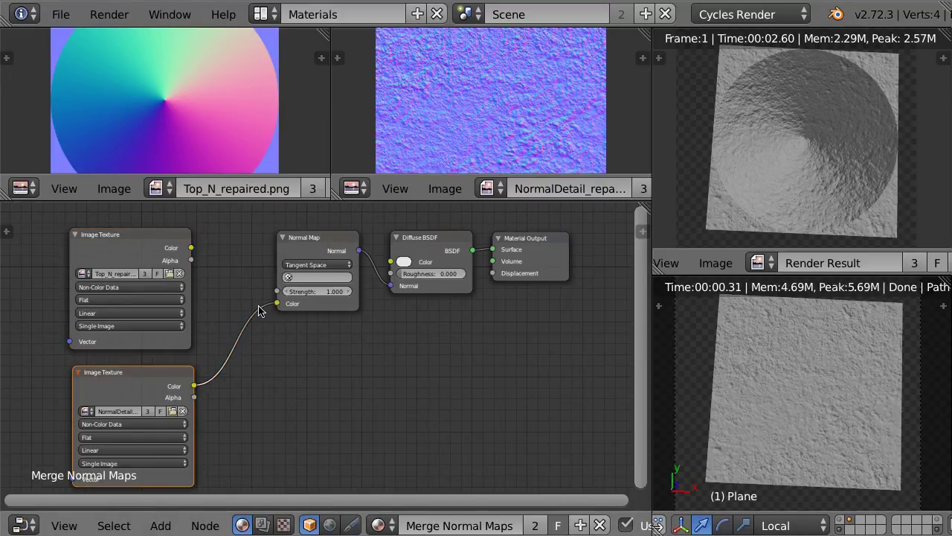
pyautogui.keyDown('ctrl'); pyautogui.moveTo(246, 301); pyautogui.dragTo(257, 340, button='right'); pyautogui.keyUp('ctrl')
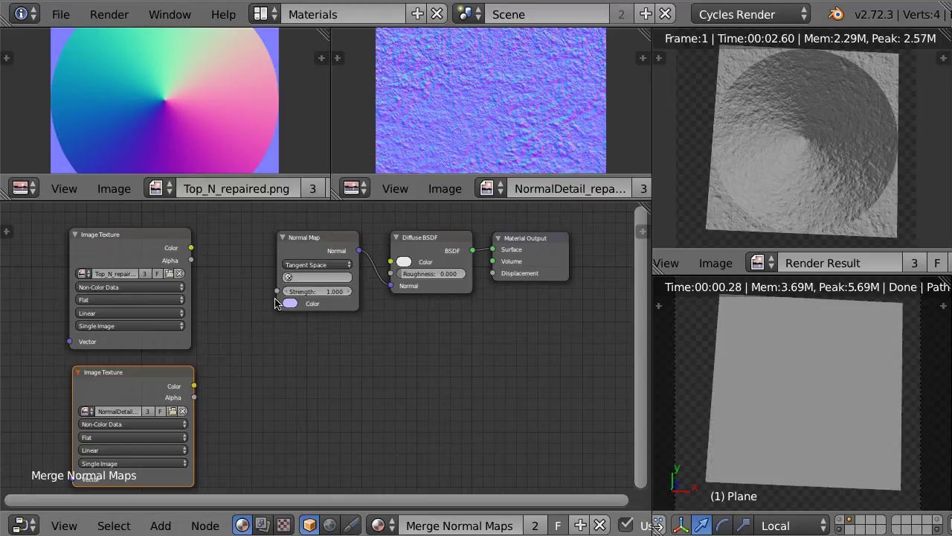
pyautogui.moveTo(277, 303)
pyautogui.mouseDown()
pyautogui.moveTo(227, 271)
pyautogui.moveTo(247, 313)
pyautogui.mouseUp()
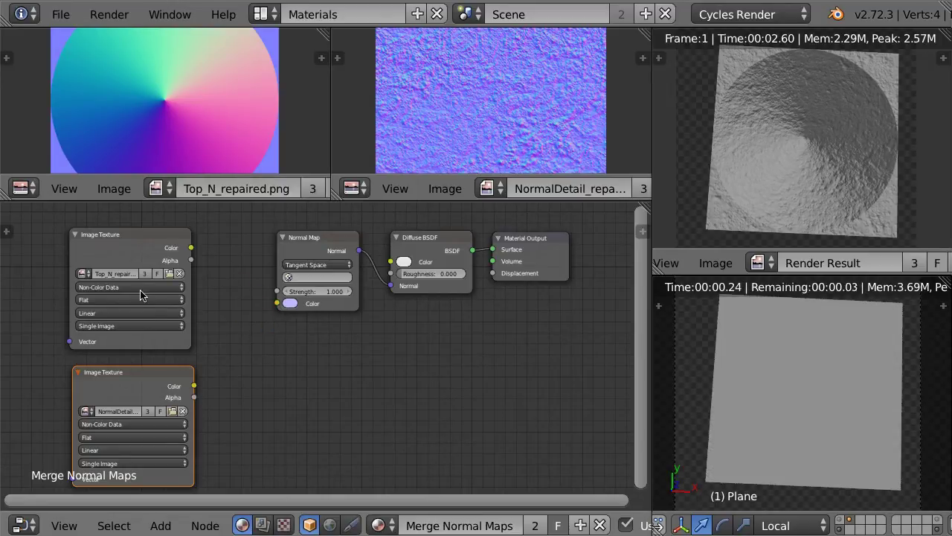
# Move both Image Texture nodes further left and recentre the node tree.
pyautogui.keyDown('shift'); pyautogui.click(127, 233); pyautogui.keyUp('shift')
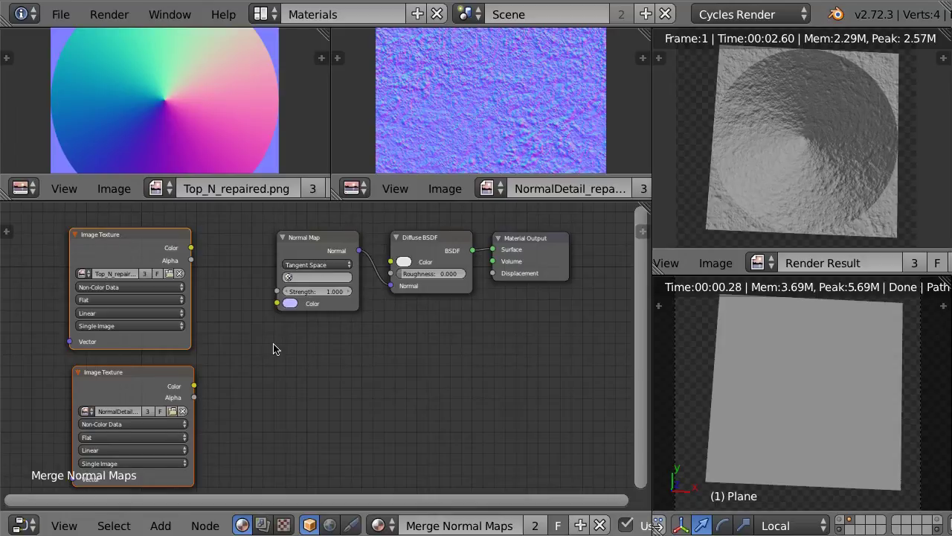
pyautogui.press('g')
pyautogui.click(251, 346)
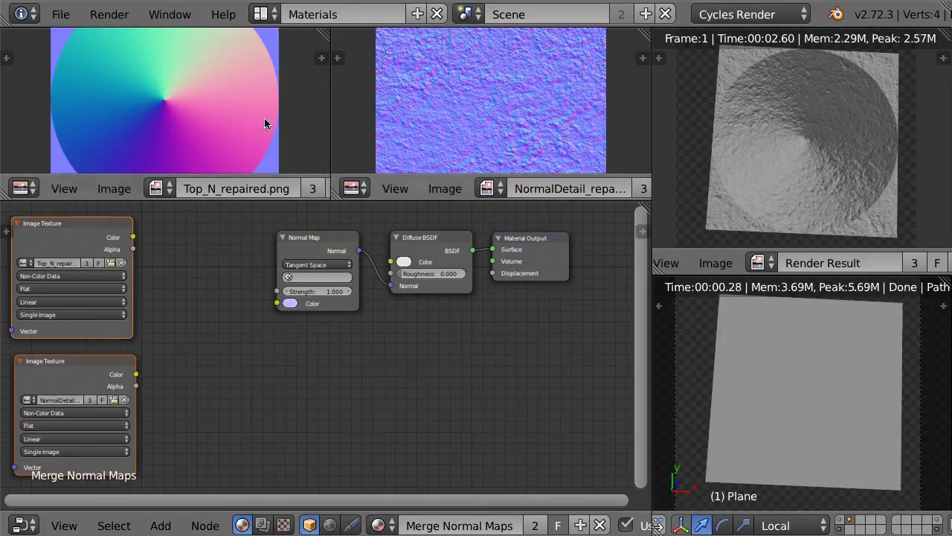
pyautogui.scroll(-2, 493, 378)
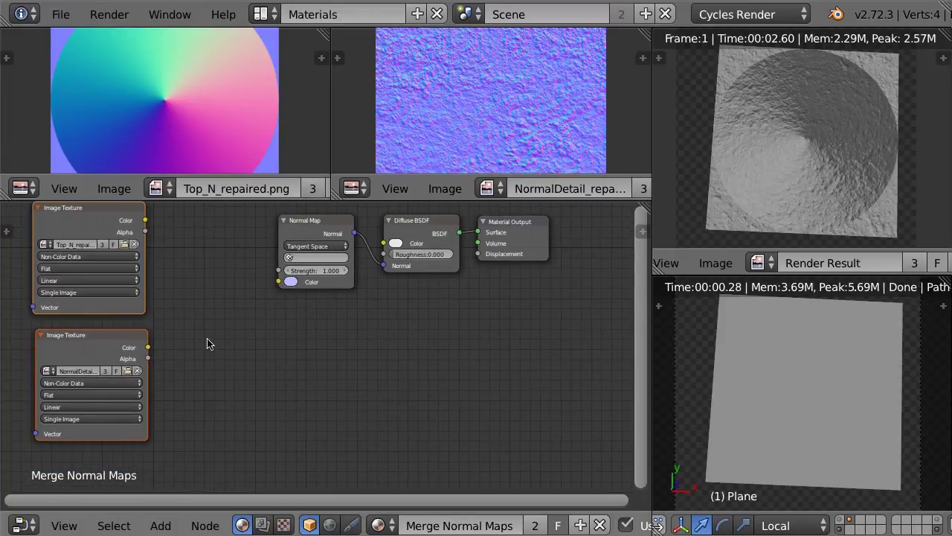
pyautogui.moveTo(233, 329); pyautogui.dragTo(235, 338, button='middle')
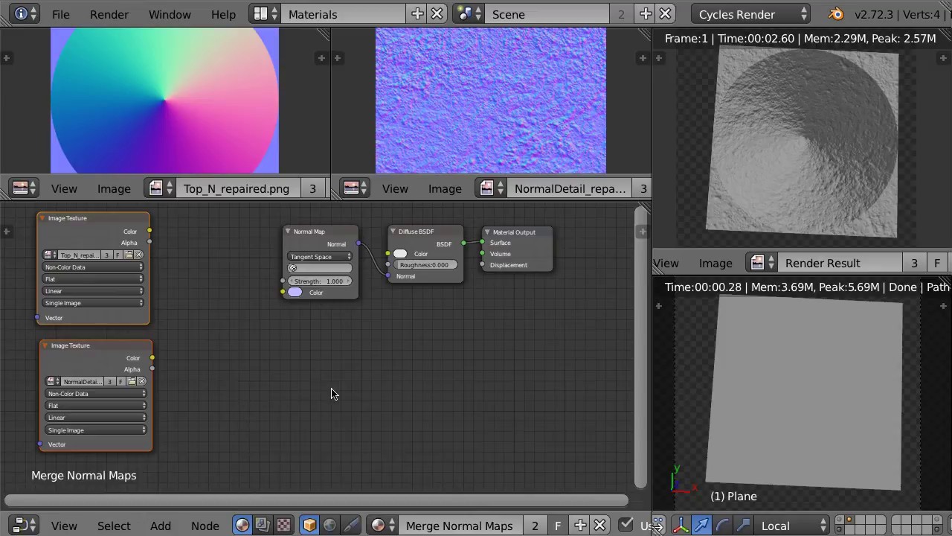
# Add a MixRGB node taking the top and bottom textures as Color1 and Color2, output toward Normal Map Color.
pyautogui.hotkey('shift', 'a')
pyautogui.moveTo(265, 363)
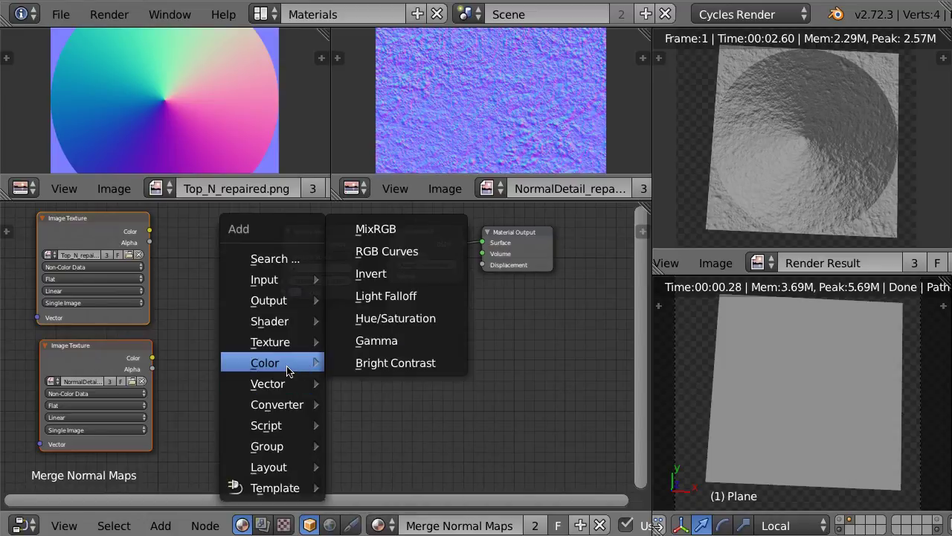
pyautogui.click(376, 229)
pyautogui.click(170, 239)
pyautogui.moveTo(149, 230); pyautogui.dragTo(186, 318)
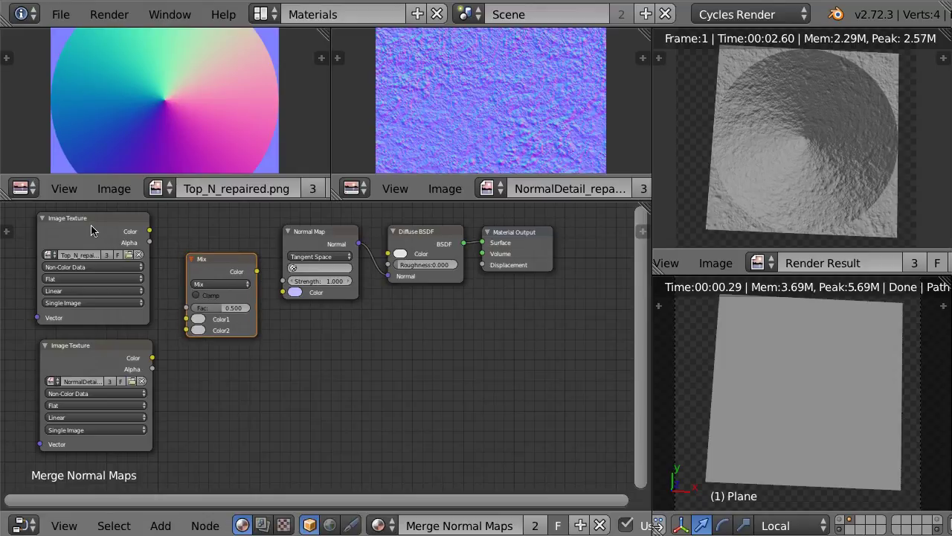
pyautogui.click(218, 253)
pyautogui.keyDown('shift'); pyautogui.click(84, 357); pyautogui.keyUp('shift')
pyautogui.moveTo(152, 357); pyautogui.dragTo(186, 330)
pyautogui.scroll(1, 293, 355)
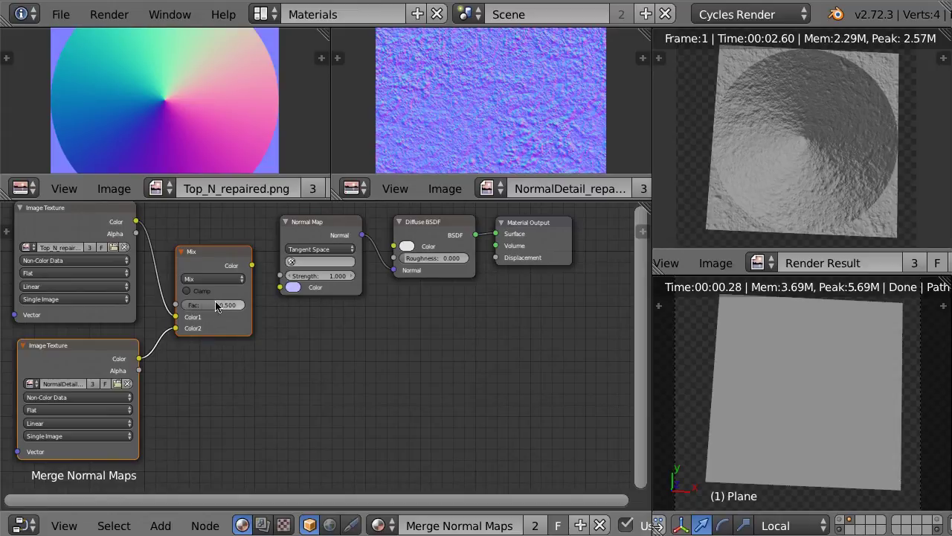
pyautogui.scroll(-1, 275, 341)
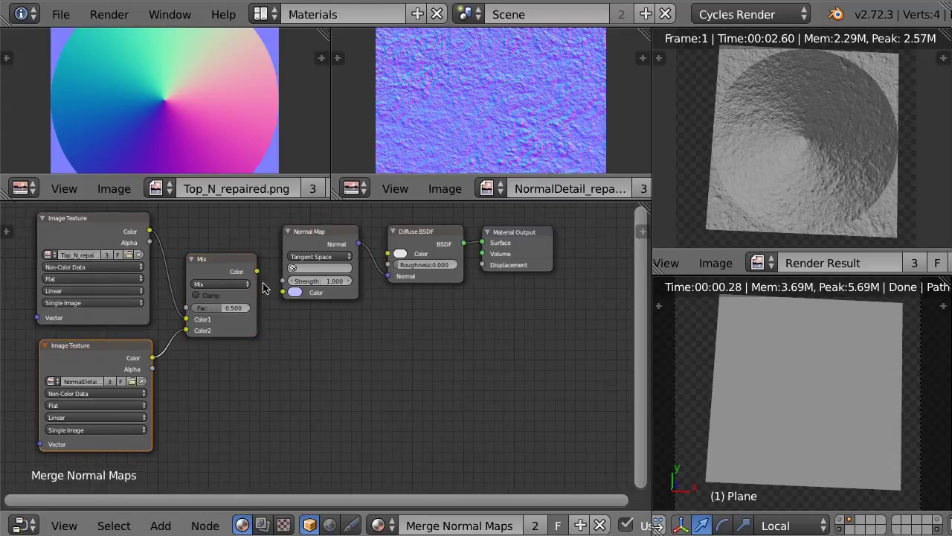
pyautogui.moveTo(257, 271); pyautogui.dragTo(283, 291)
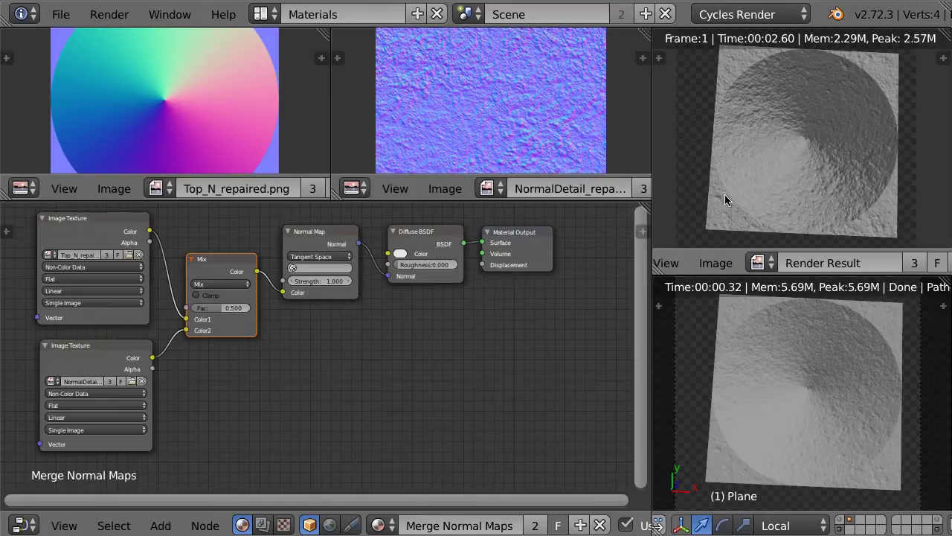
pyautogui.moveTo(352, 355)
pyautogui.keyDown('ctrl'); pyautogui.mouseDown(button='middle')
pyautogui.moveTo(389, 344)
pyautogui.moveTo(317, 290)
pyautogui.mouseUp(button='middle'); pyautogui.keyUp('ctrl')
pyautogui.click(327, 269)
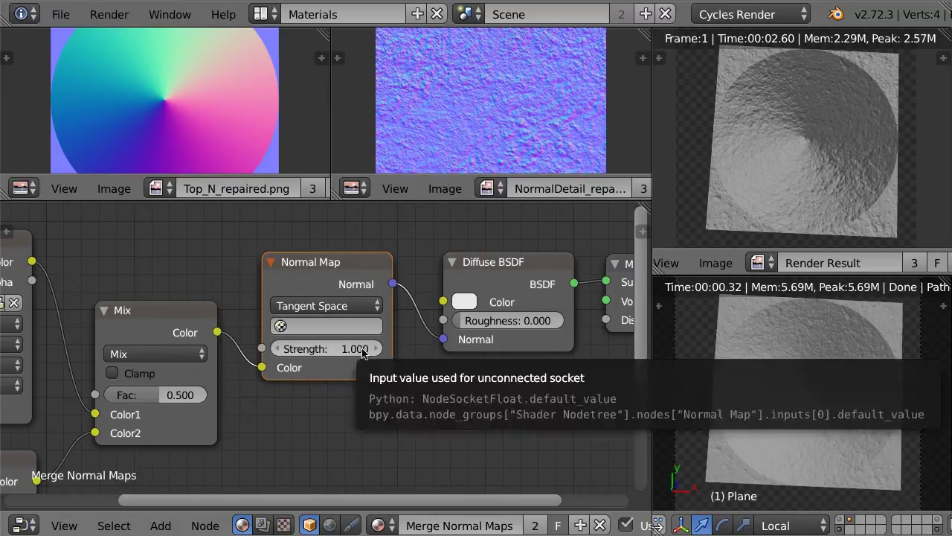
pyautogui.keyDown('ctrl'); pyautogui.scroll(1, 362, 353); pyautogui.keyUp('ctrl')
pyautogui.keyDown('ctrl'); pyautogui.scroll(4, 363, 352); pyautogui.keyUp('ctrl')
pyautogui.keyDown('ctrl'); pyautogui.scroll(3, 363, 353); pyautogui.keyUp('ctrl')
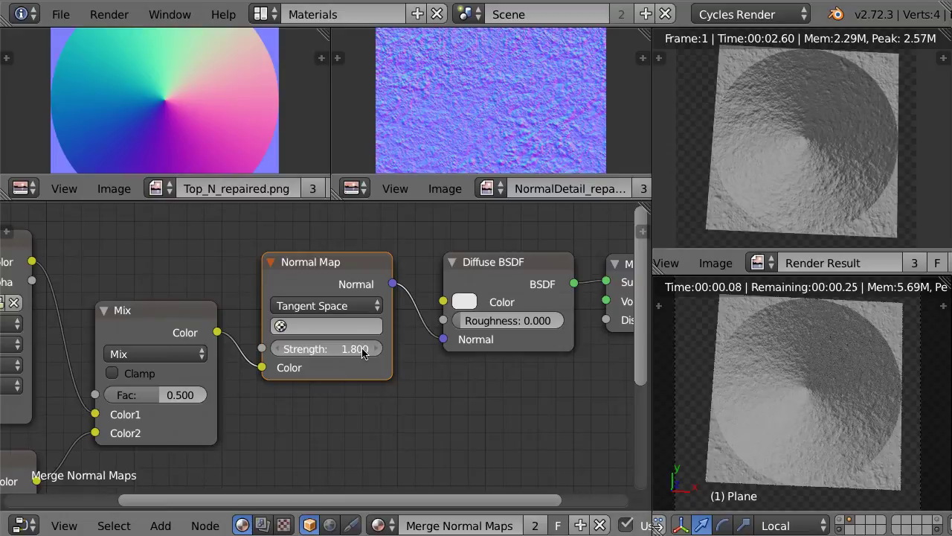
pyautogui.keyDown('ctrl'); pyautogui.scroll(1, 362, 352); pyautogui.keyUp('ctrl')
pyautogui.keyDown('ctrl'); pyautogui.scroll(1, 362, 353); pyautogui.keyUp('ctrl')
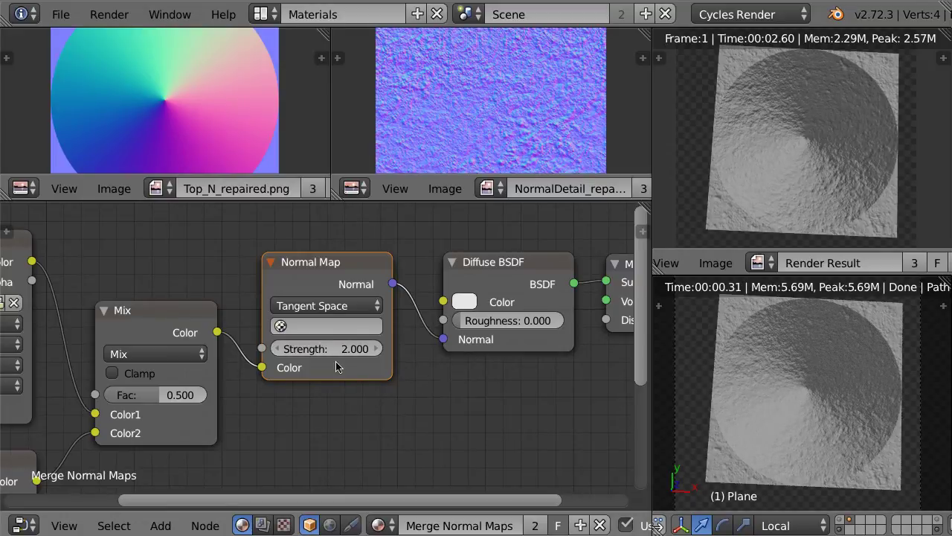
pyautogui.keyDown('ctrl'); pyautogui.scroll(1, 350, 352); pyautogui.keyUp('ctrl')
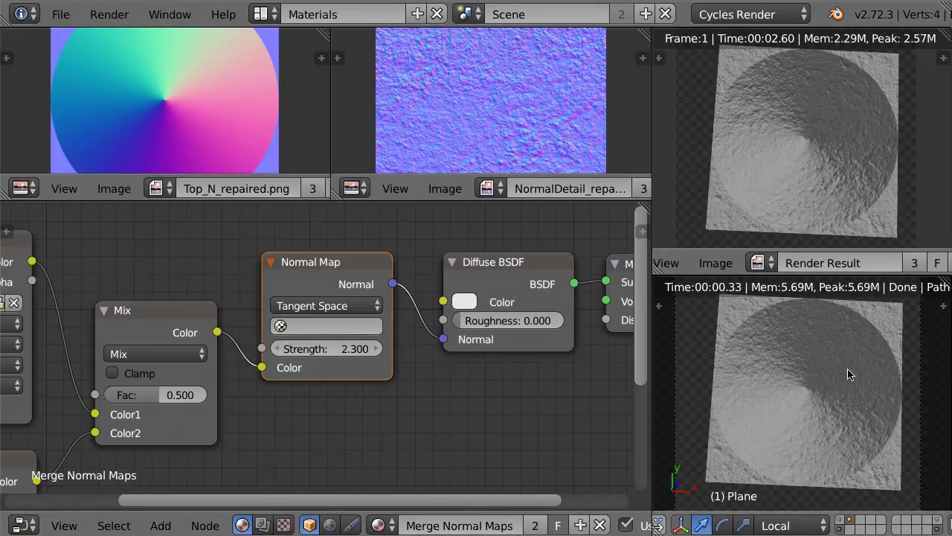
pyautogui.scroll(-1, 370, 375)
pyautogui.scroll(-3, 368, 387)
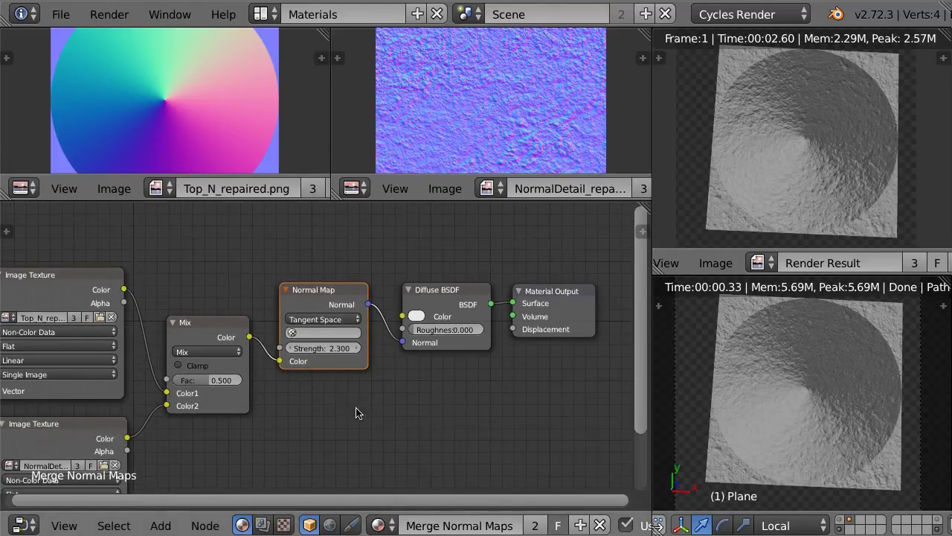
pyautogui.scroll(2, 416, 387)
pyautogui.scroll(1, 447, 365)
pyautogui.click(151, 380)
pyautogui.keyDown('shift'); pyautogui.click(159, 241); pyautogui.keyUp('shift')
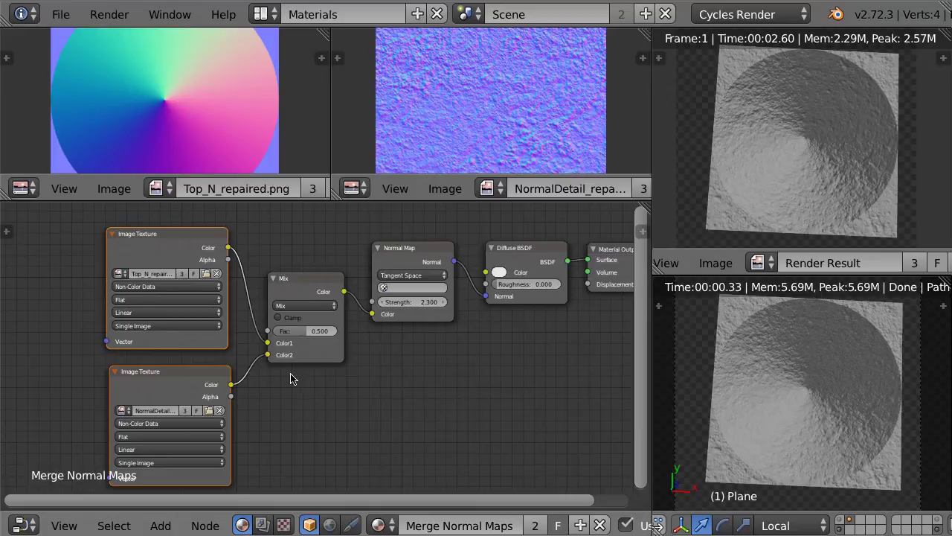
pyautogui.press('g')
pyautogui.click(215, 370)
pyautogui.keyDown('shift'); pyautogui.click(74, 237); pyautogui.keyUp('shift')
pyautogui.click(75, 237)
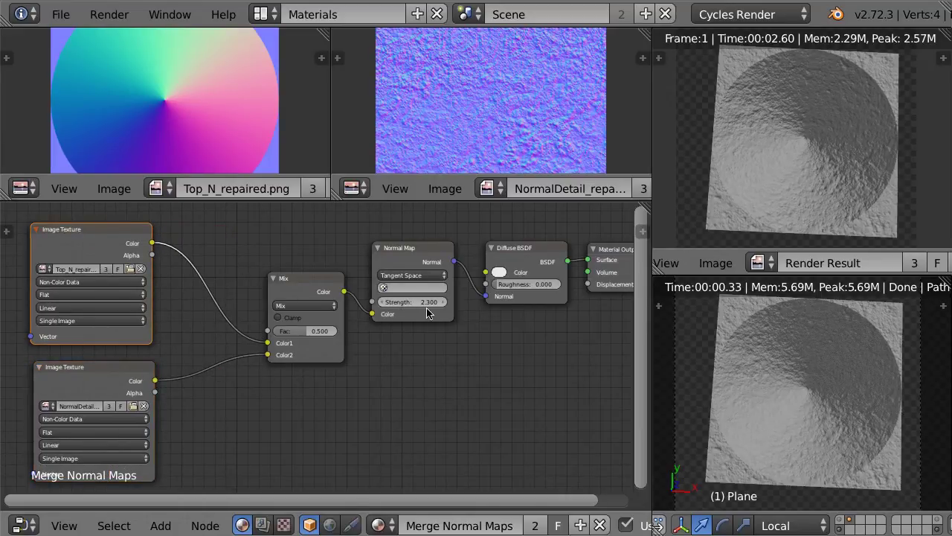
pyautogui.moveTo(301, 283); pyautogui.dragTo(281, 281)
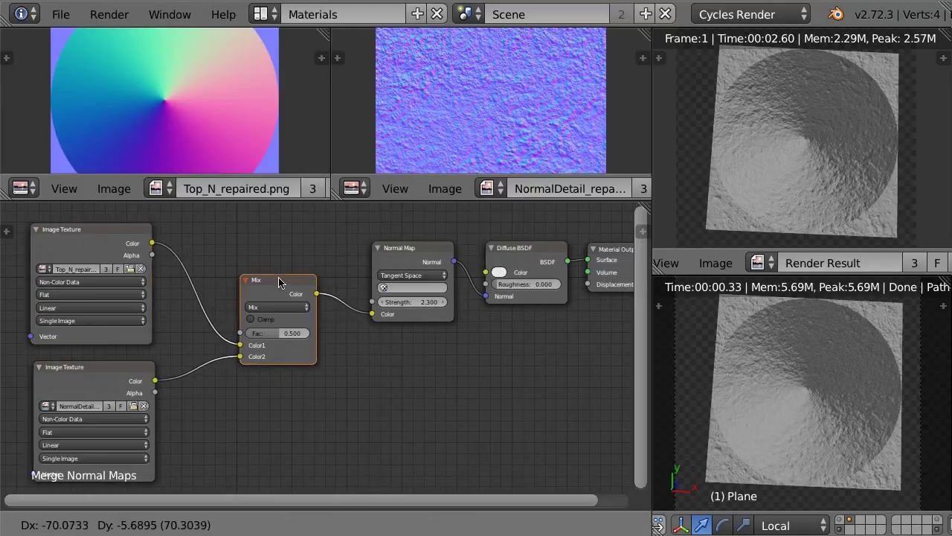
pyautogui.scroll(1, 327, 361)
pyautogui.scroll(1, 335, 357)
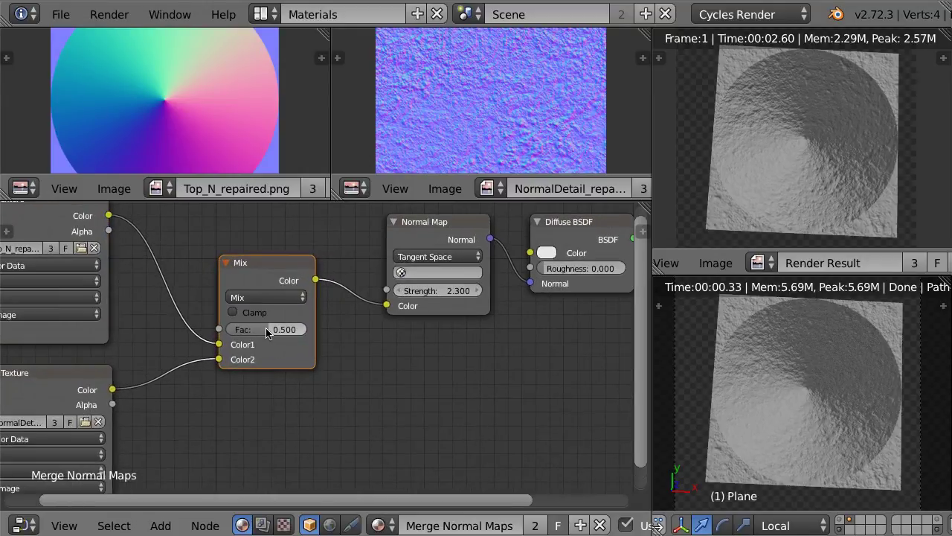
pyautogui.moveTo(268, 330); pyautogui.dragTo(277, 330)
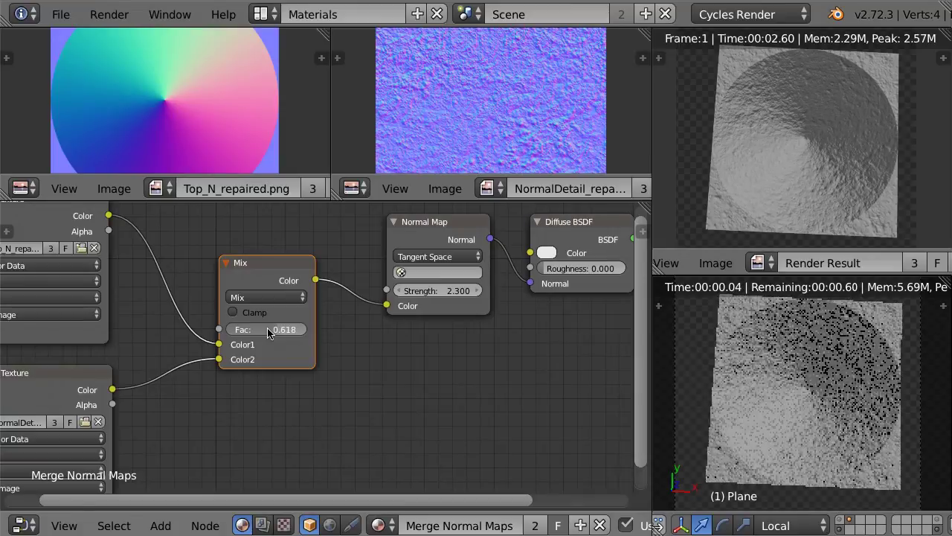
pyautogui.scroll(1, 316, 342)
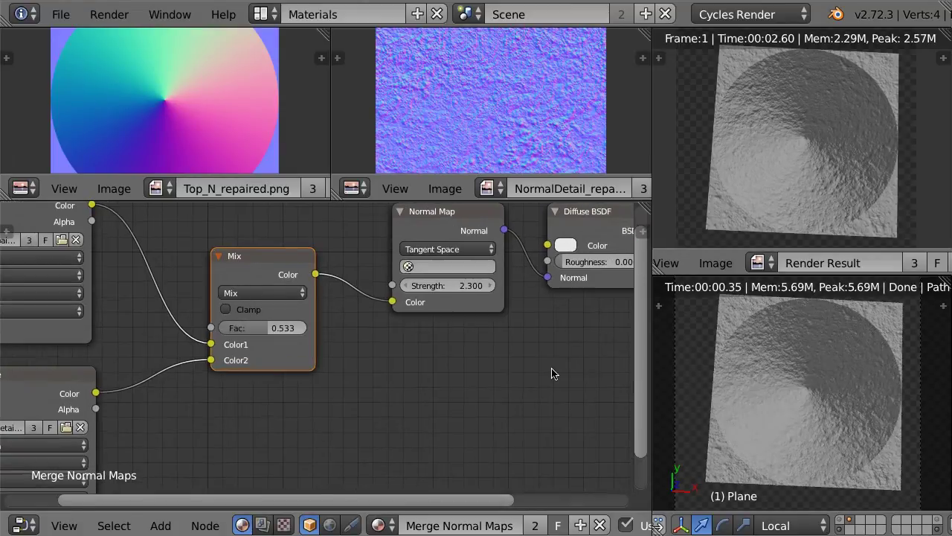
pyautogui.click(287, 329)
pyautogui.write('0.5')
pyautogui.press('Return')
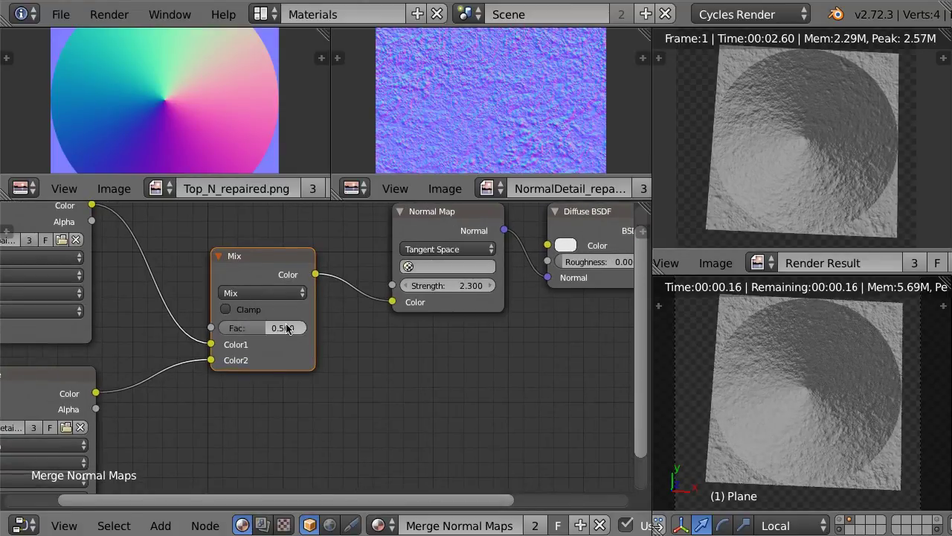
pyautogui.scroll(-2, 416, 378)
pyautogui.scroll(-1, 414, 395)
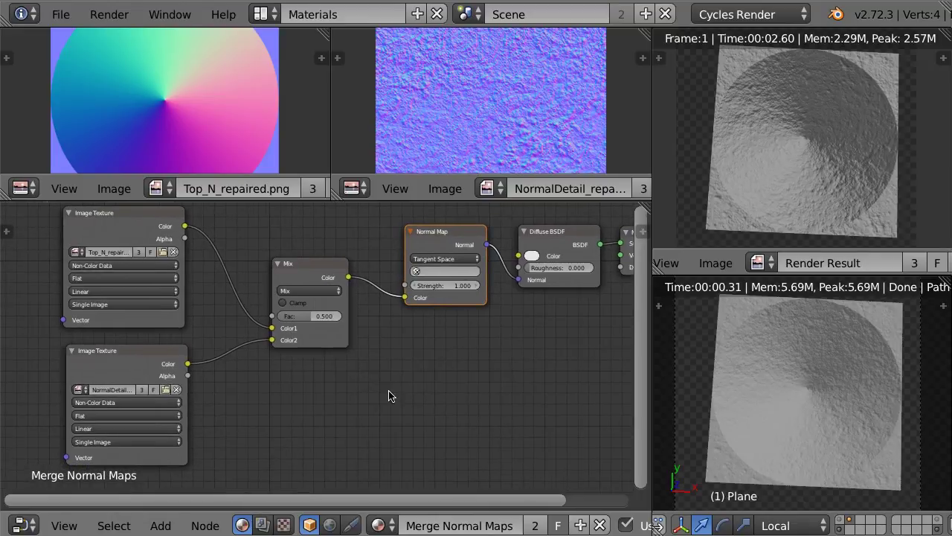
# Set the Mix node's blend mode to Overlay with a factor of 1.000.
pyautogui.scroll(3, 388, 396)
pyautogui.keyDown('shift'); pyautogui.scroll(3, 406, 330); pyautogui.keyUp('shift')
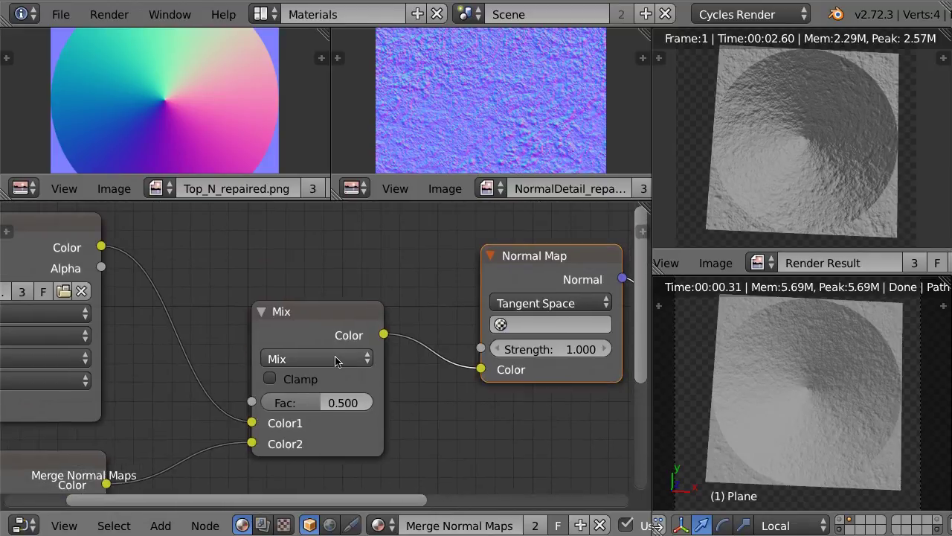
pyautogui.click(334, 360)
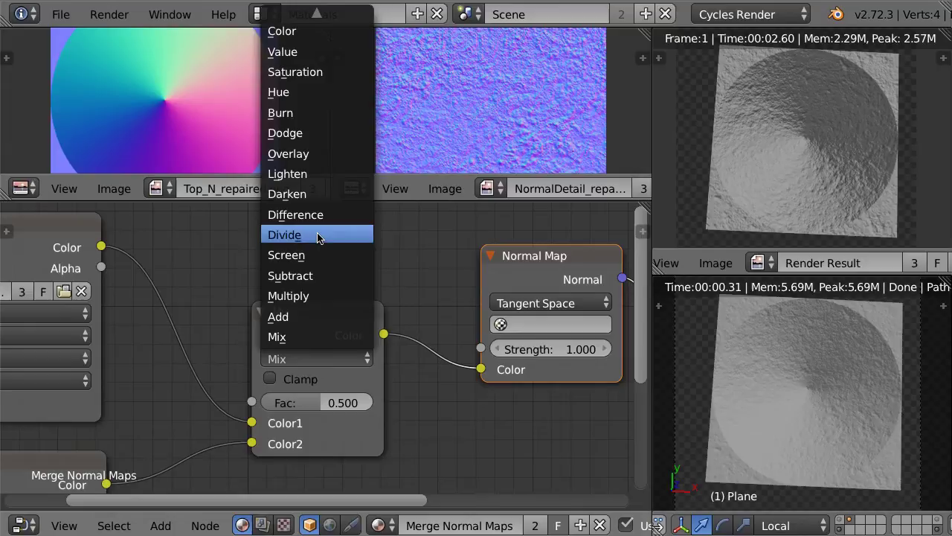
pyautogui.click(301, 153)
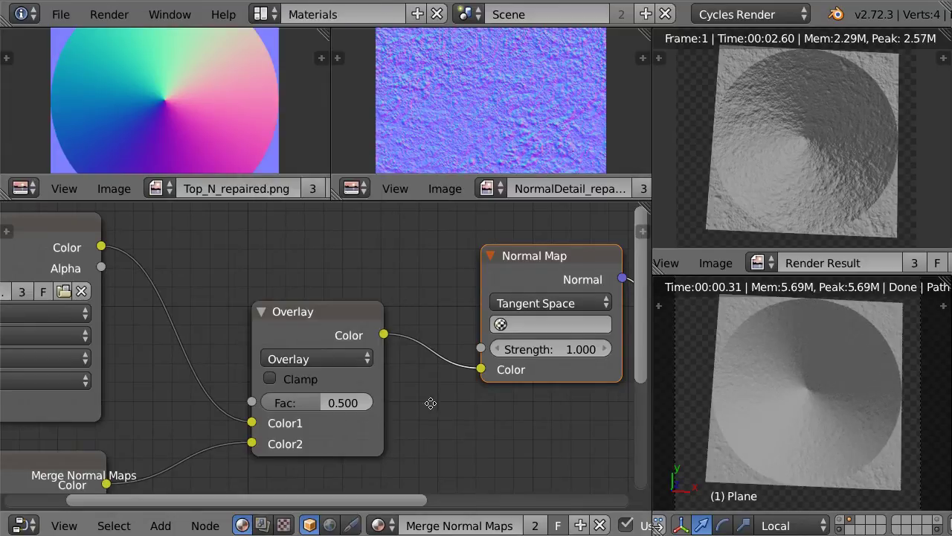
pyautogui.moveTo(430, 402); pyautogui.dragTo(417, 364, button='middle')
pyautogui.click(315, 361)
pyautogui.write('1')
pyautogui.press('Return')
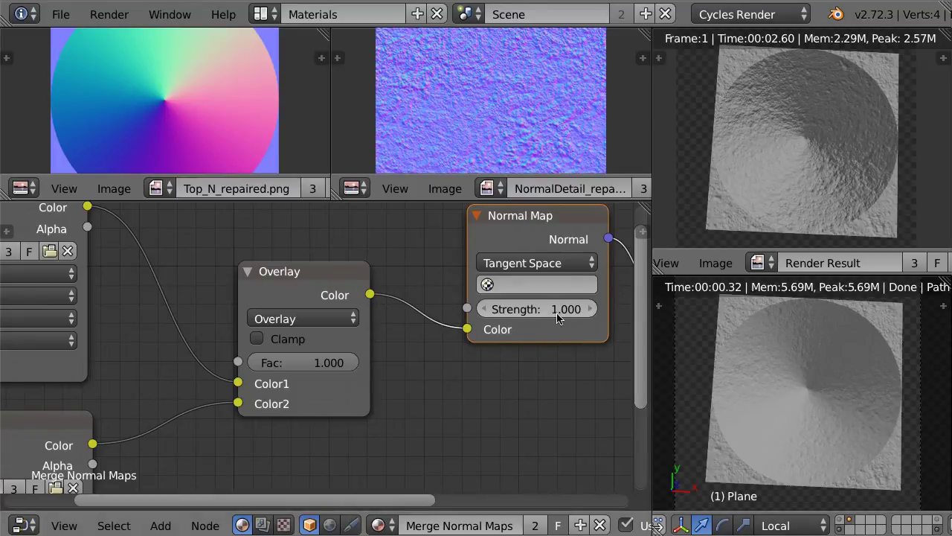
# Try stronger Normal Map strengths in the preview, then set Strength back to 1.000.
pyautogui.moveTo(560, 313); pyautogui.dragTo(624, 313)
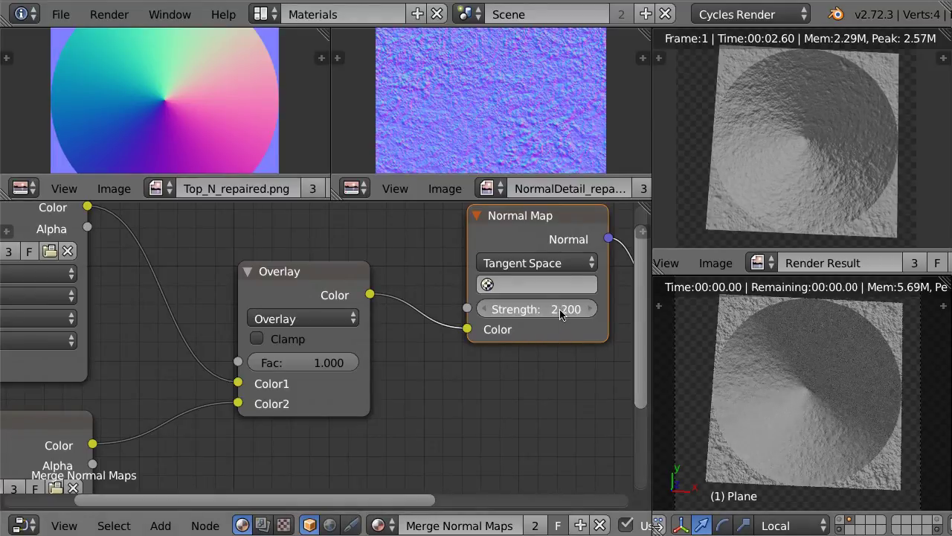
pyautogui.moveTo(560, 313)
pyautogui.mouseDown()
pyautogui.moveTo(513, 314)
pyautogui.moveTo(595, 313)
pyautogui.mouseUp()
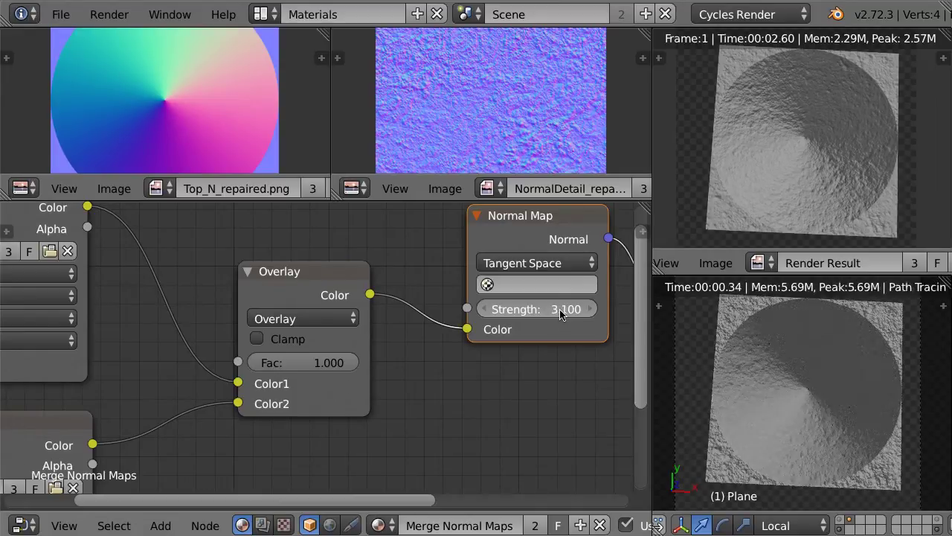
pyautogui.scroll(-1, 561, 374)
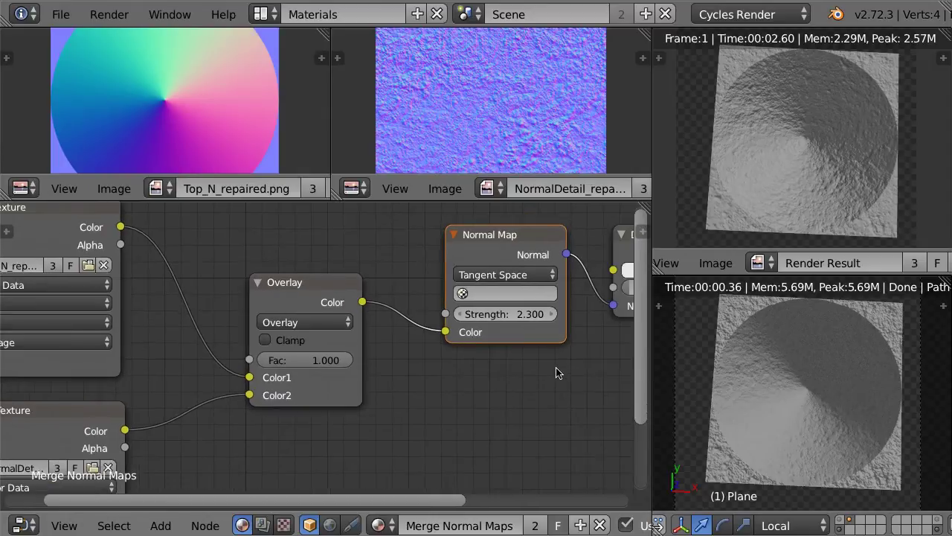
pyautogui.moveTo(557, 372); pyautogui.dragTo(451, 378, button='middle')
pyautogui.click(450, 324)
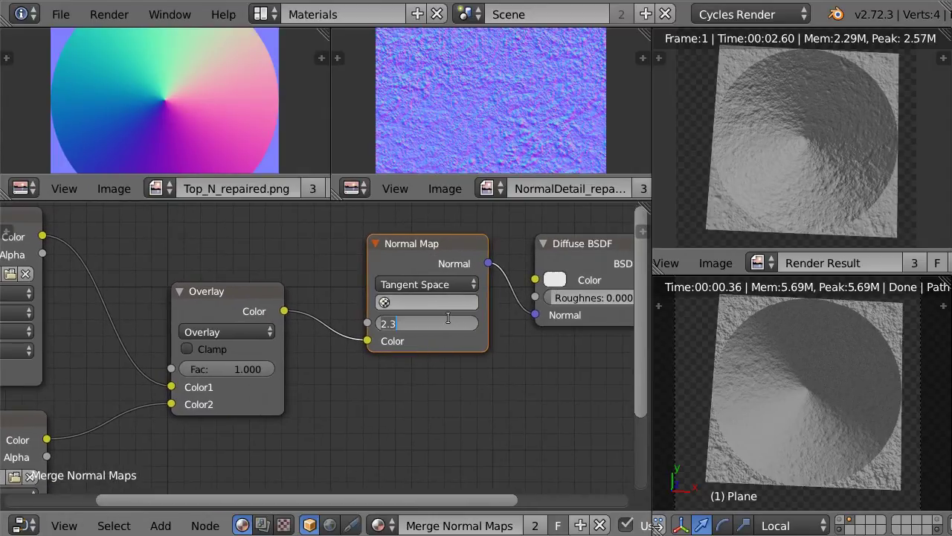
pyautogui.write('1')
pyautogui.press('Return')
pyautogui.click(238, 291)
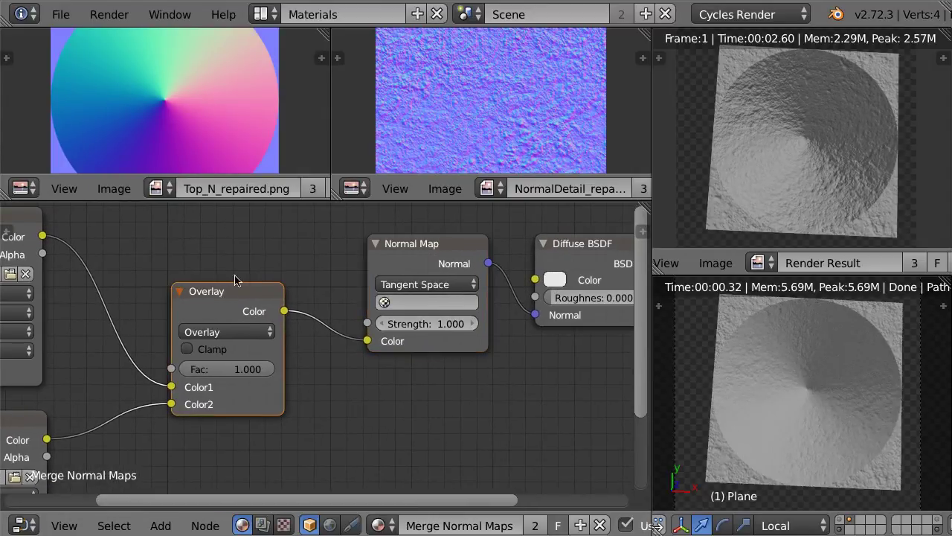
pyautogui.moveTo(236, 288); pyautogui.dragTo(258, 288)
# Delete the Overlay mix node from the material.
pyautogui.press('x')
pyautogui.scroll(-2, 412, 368)
pyautogui.scroll(-1, 486, 378)
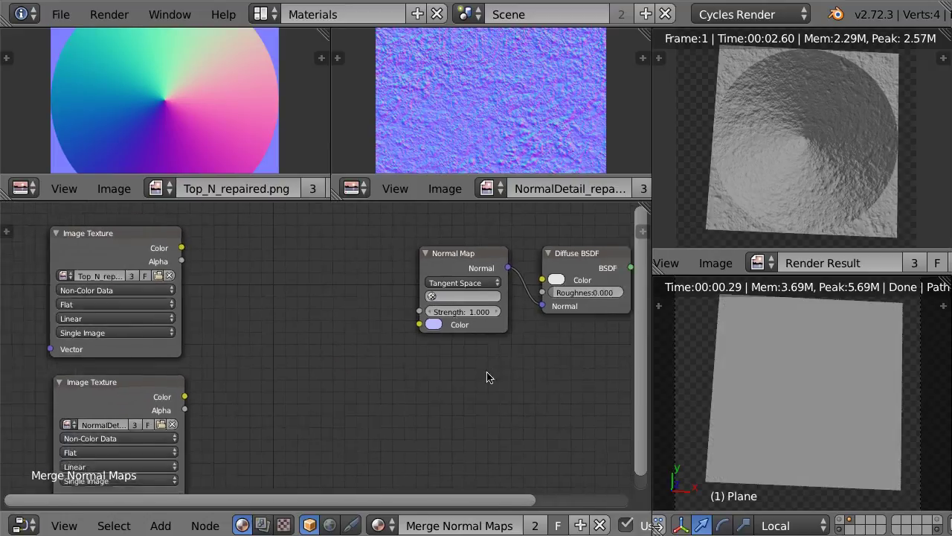
pyautogui.scroll(-1, 395, 393)
# Move the Normal Map node, cut its Diffuse BSDF link, and connect the top texture's Color to it.
pyautogui.moveTo(378, 262); pyautogui.dragTo(225, 249)
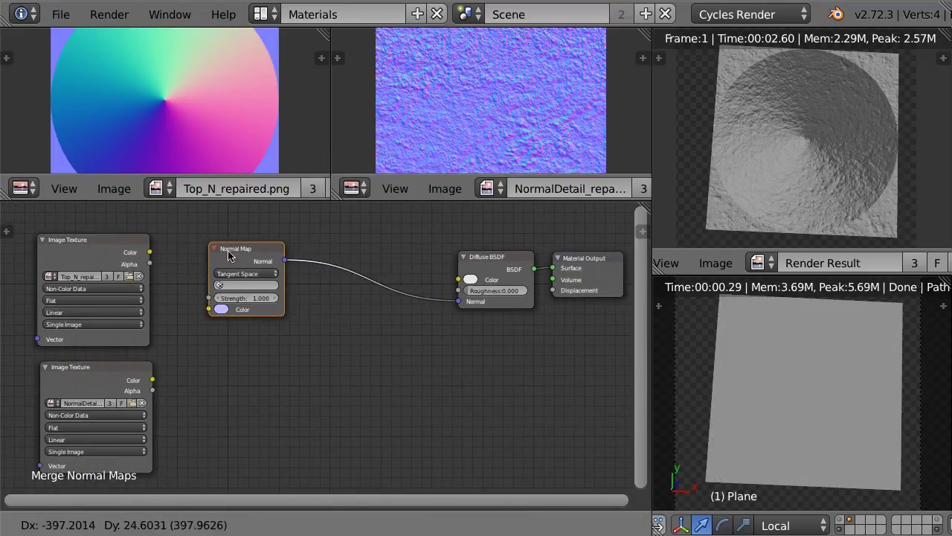
pyautogui.scroll(1, 265, 330)
pyautogui.keyDown('ctrl'); pyautogui.moveTo(431, 263); pyautogui.dragTo(420, 340, button='right'); pyautogui.keyUp('ctrl')
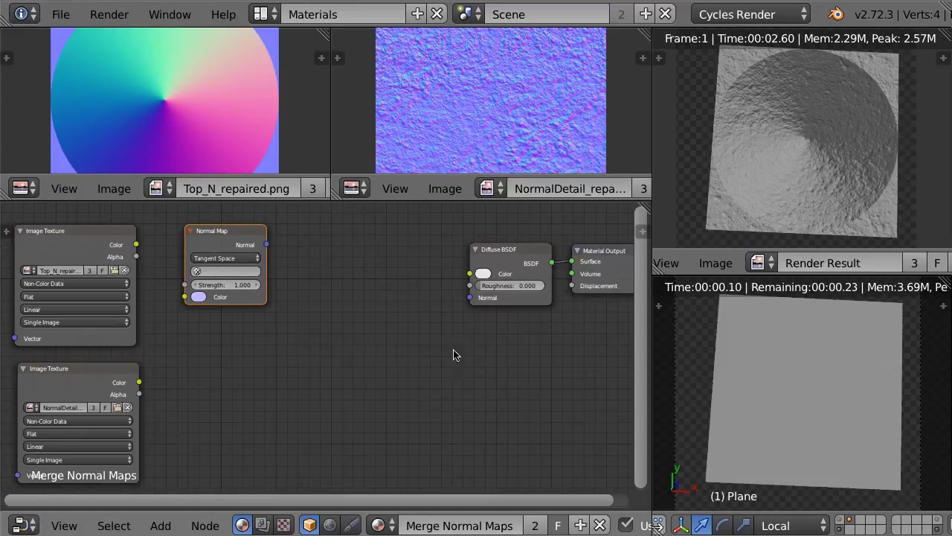
pyautogui.scroll(1, 240, 255)
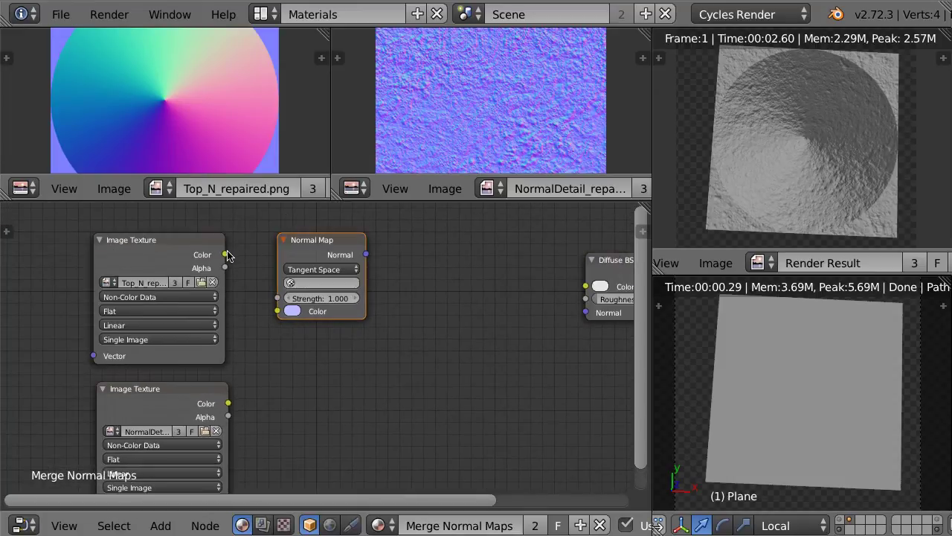
pyautogui.moveTo(226, 254); pyautogui.dragTo(273, 316)
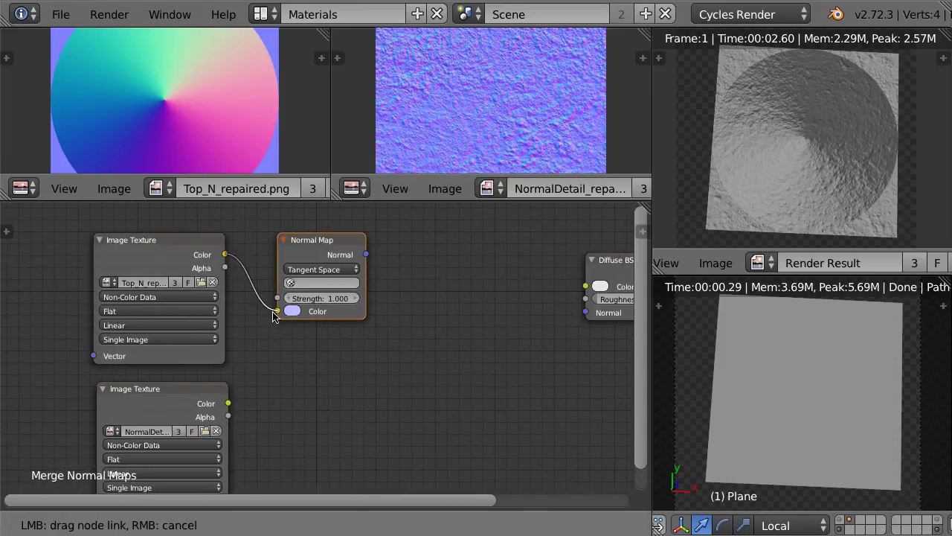
# Duplicate the Normal Map node and connect the bottom image texture's Color to the copy.
pyautogui.hotkey('shift', 'd')
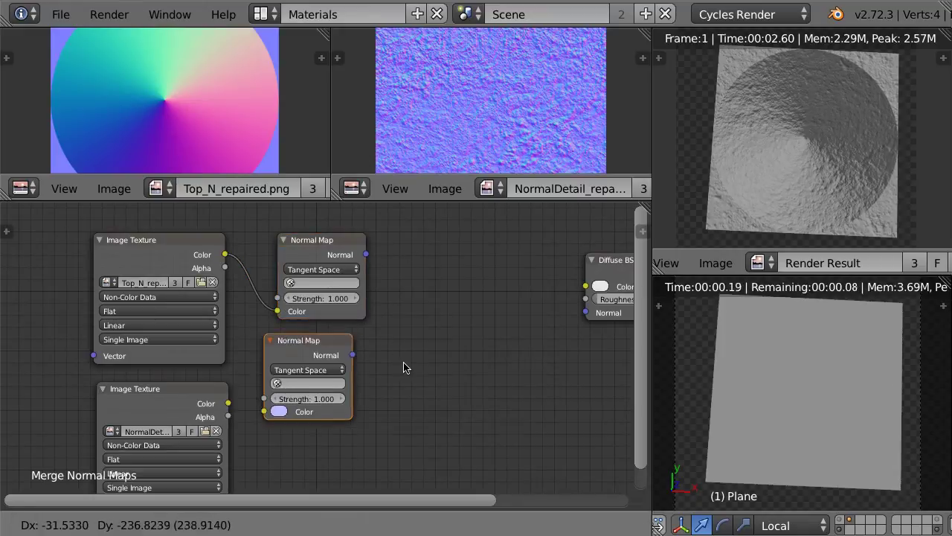
pyautogui.click(405, 380)
pyautogui.moveTo(405, 380); pyautogui.dragTo(393, 338, button='middle')
pyautogui.moveTo(216, 360); pyautogui.dragTo(257, 405)
pyautogui.press('Home')
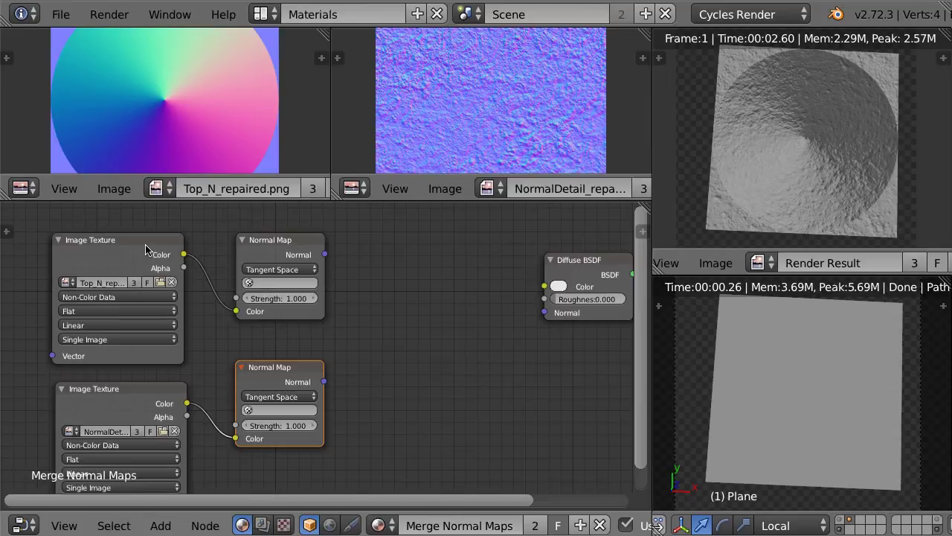
# Preview each image texture and its Normal Map output in the render, then cut the preview link.
pyautogui.keyDown('ctrl'); pyautogui.keyDown('shift'); pyautogui.click(147, 250); pyautogui.keyUp('shift'); pyautogui.keyUp('ctrl')
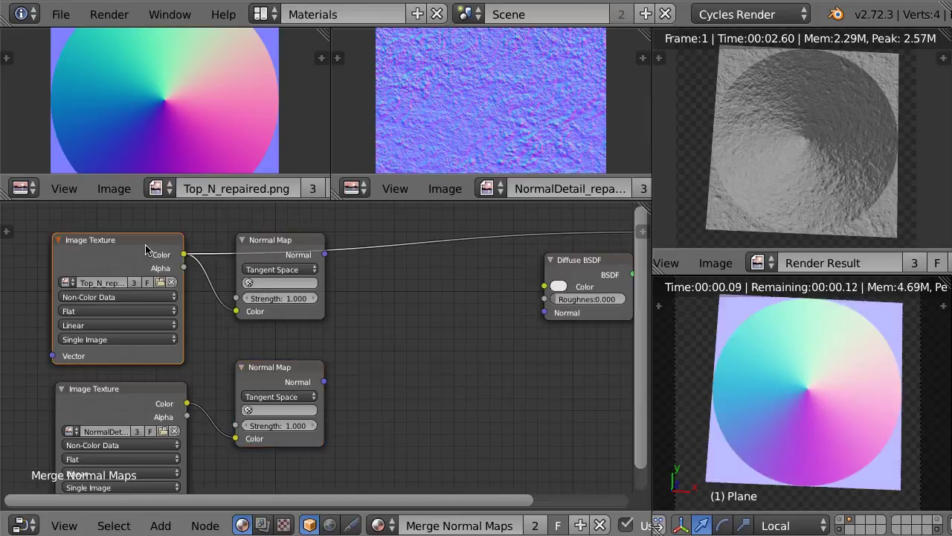
pyautogui.keyDown('ctrl'); pyautogui.keyDown('shift'); pyautogui.click(287, 242); pyautogui.keyUp('shift'); pyautogui.keyUp('ctrl')
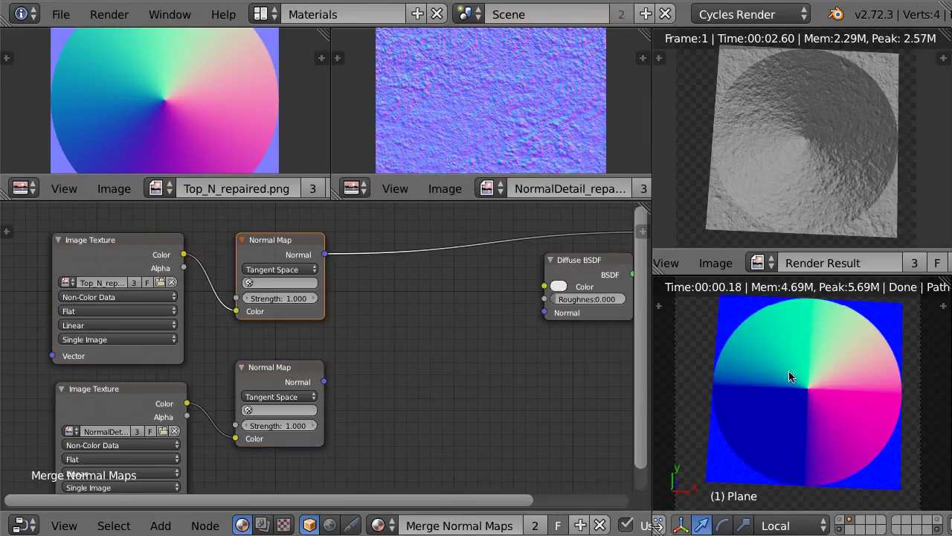
pyautogui.keyDown('ctrl'); pyautogui.keyDown('shift'); pyautogui.click(152, 390); pyautogui.keyUp('shift'); pyautogui.keyUp('ctrl')
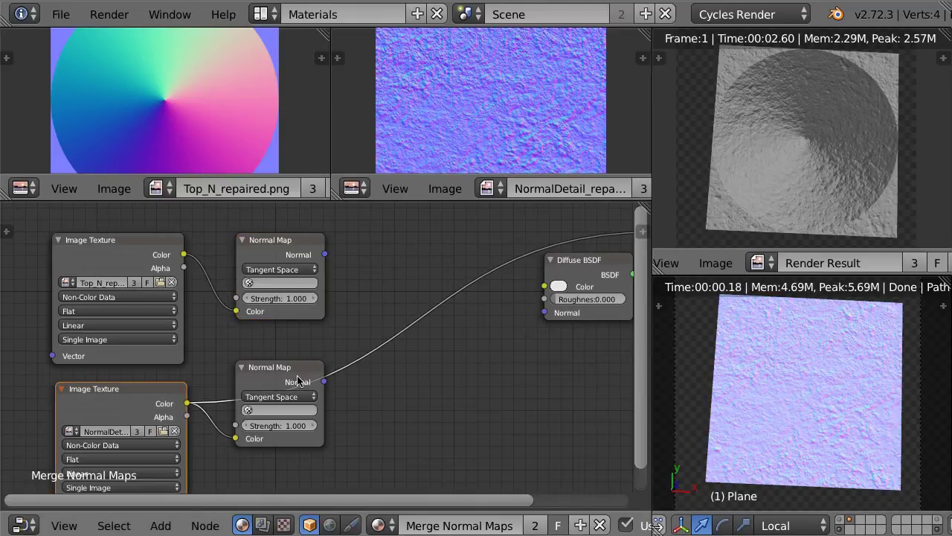
pyautogui.keyDown('ctrl'); pyautogui.keyDown('shift'); pyautogui.click(294, 376); pyautogui.keyUp('shift'); pyautogui.keyUp('ctrl')
pyautogui.click(444, 331)
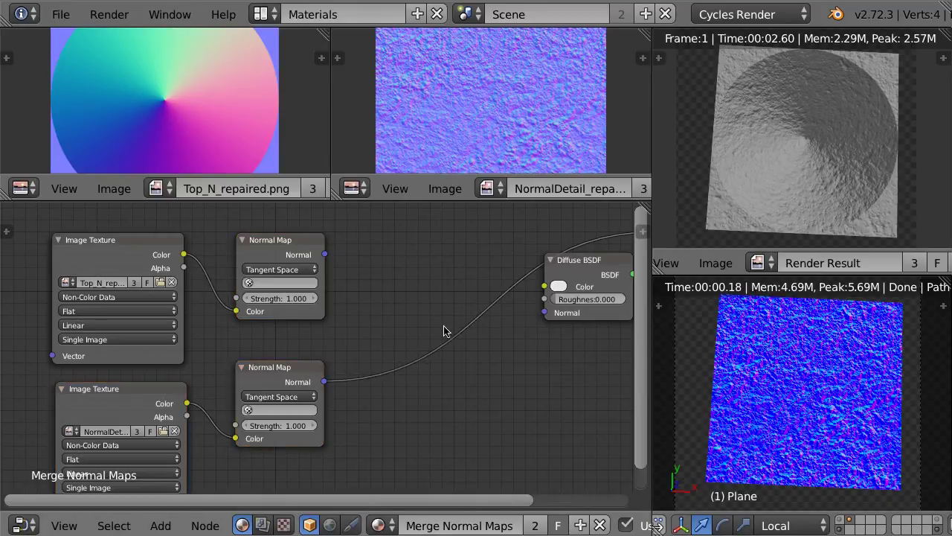
pyautogui.keyDown('ctrl'); pyautogui.moveTo(437, 325); pyautogui.dragTo(448, 417, button='right'); pyautogui.keyUp('ctrl')
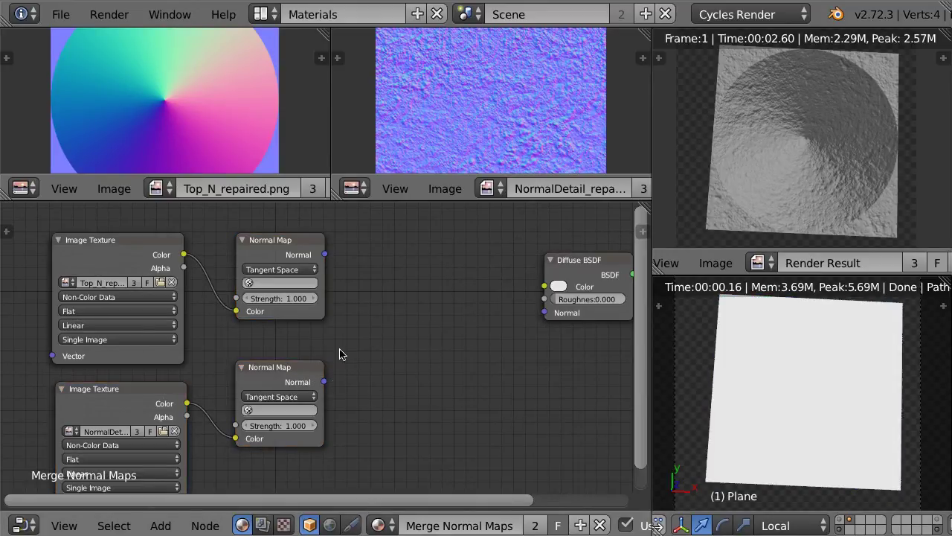
pyautogui.scroll(1, 393, 347)
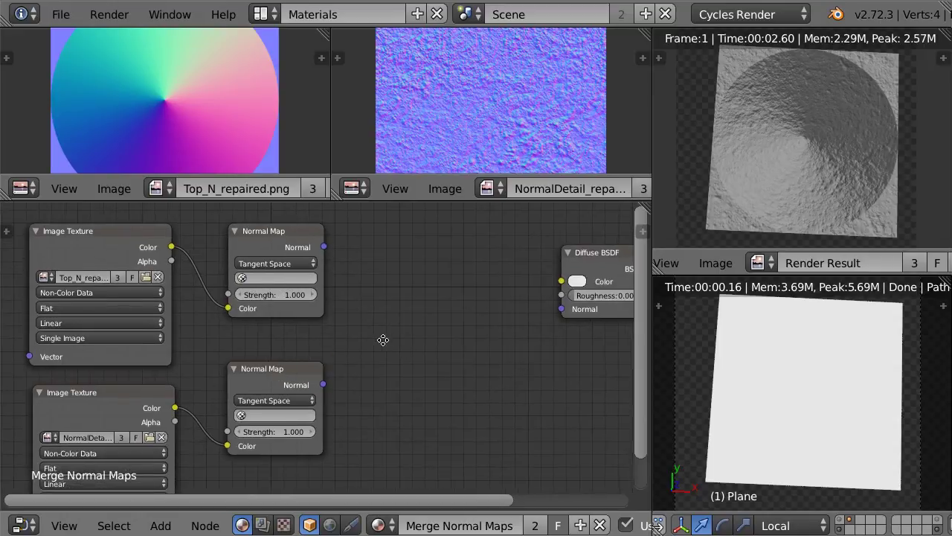
pyautogui.keyDown('ctrl'); pyautogui.scroll(-1, 384, 340); pyautogui.keyUp('ctrl')
# Add a Vector Math node and feed both Normal Map outputs through it into the Diffuse BSDF Normal.
pyautogui.hotkey('shift', 'a')
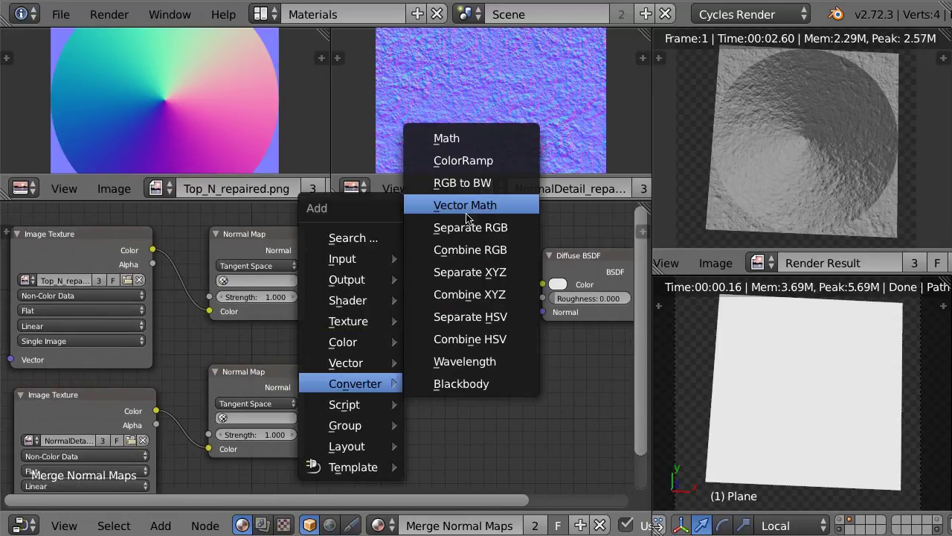
pyautogui.click(467, 206)
pyautogui.click(372, 277)
pyautogui.scroll(1, 372, 277)
pyautogui.moveTo(275, 232); pyautogui.dragTo(345, 332)
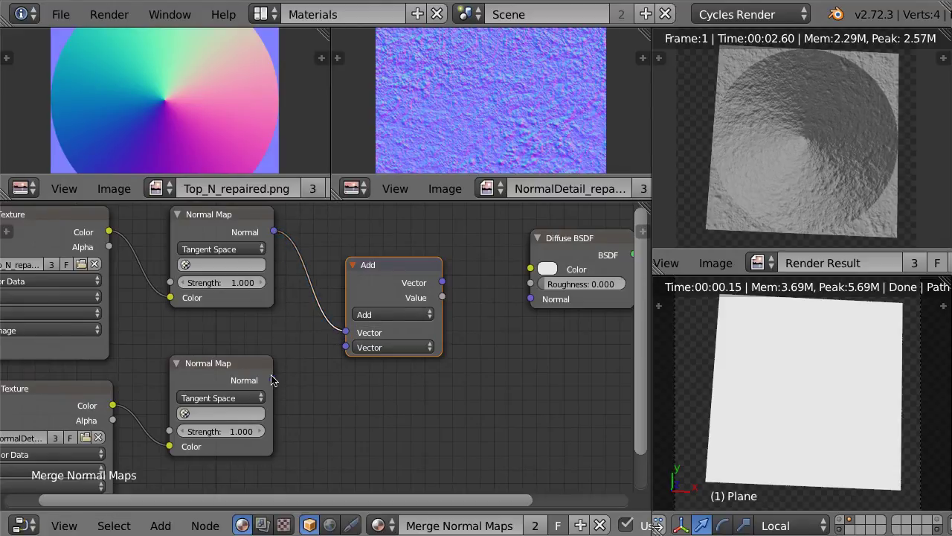
pyautogui.moveTo(274, 381); pyautogui.dragTo(345, 347)
pyautogui.moveTo(442, 282); pyautogui.dragTo(525, 300)
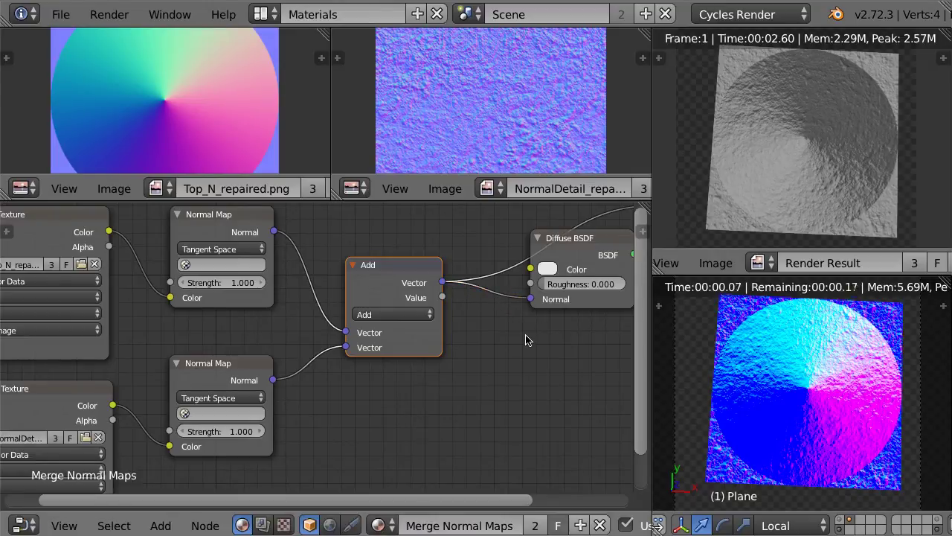
pyautogui.scroll(-2, 546, 344)
pyautogui.scroll(-1, 469, 287)
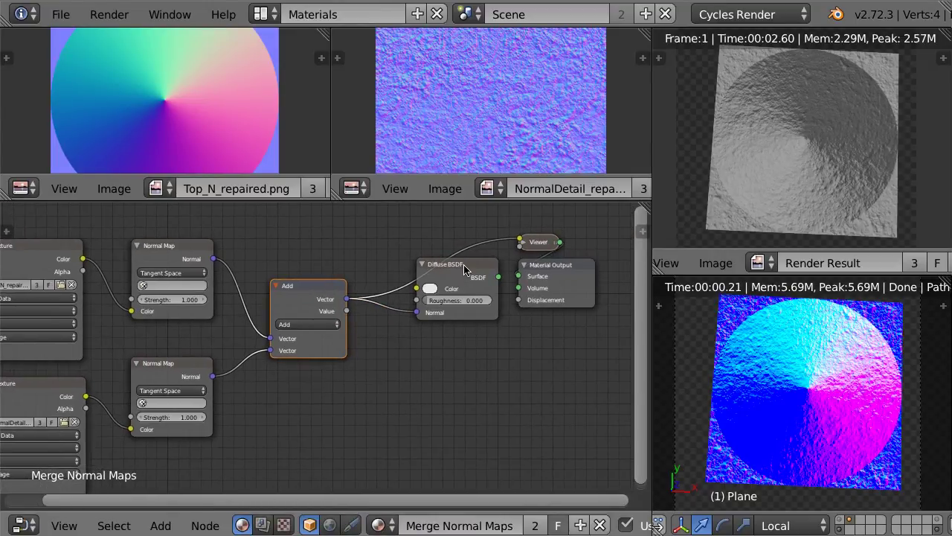
pyautogui.keyDown('ctrl'); pyautogui.keyDown('shift'); pyautogui.click(465, 269); pyautogui.keyUp('shift'); pyautogui.keyUp('ctrl')
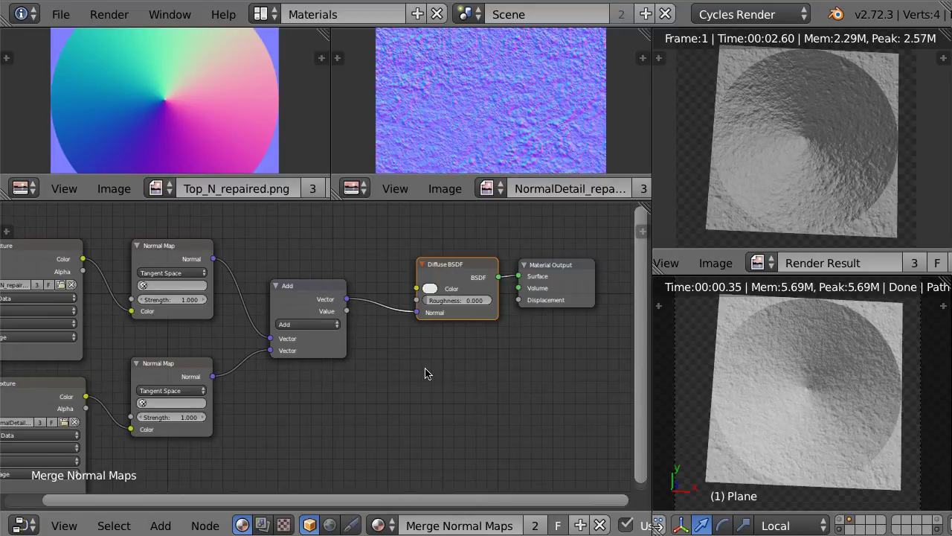
# Switch the Vector Math operation from Add to Average.
pyautogui.scroll(1, 406, 369)
pyautogui.scroll(1, 404, 367)
pyautogui.scroll(1, 404, 367)
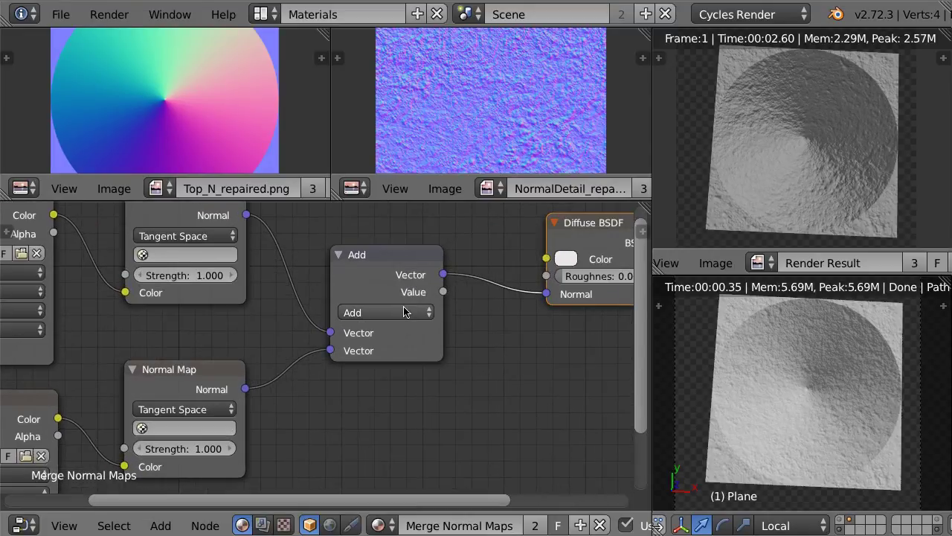
pyautogui.click(405, 312)
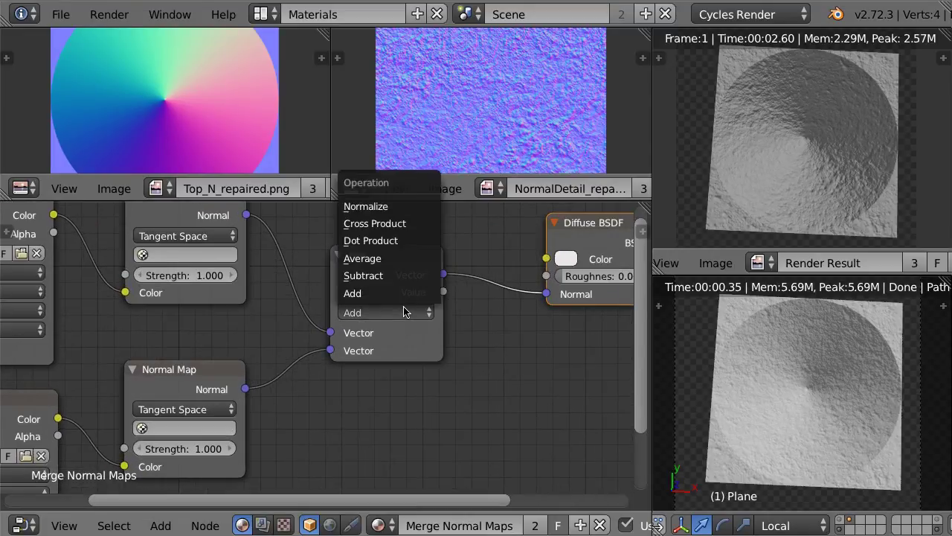
pyautogui.click(386, 258)
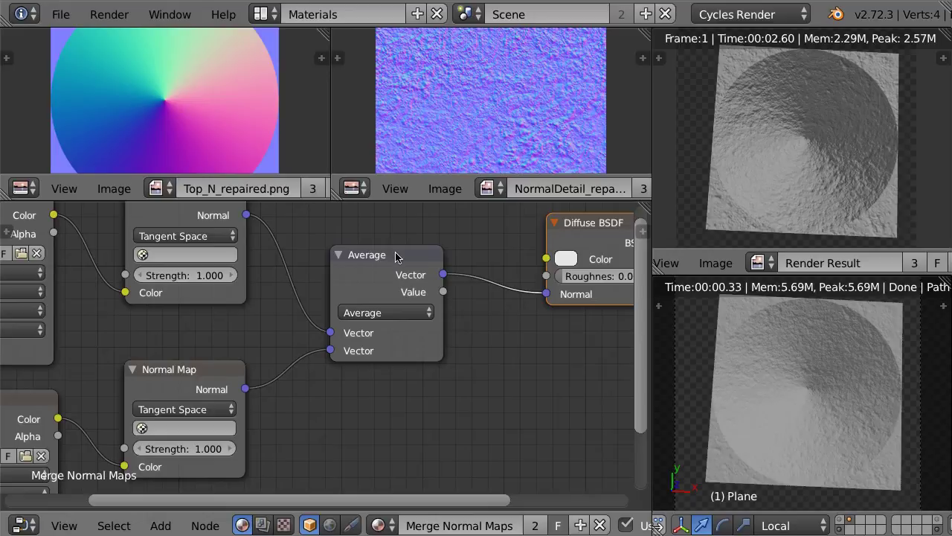
pyautogui.scroll(-1, 289, 318)
# Set the upper Normal Map's Strength to 2.000.
pyautogui.press('Home')
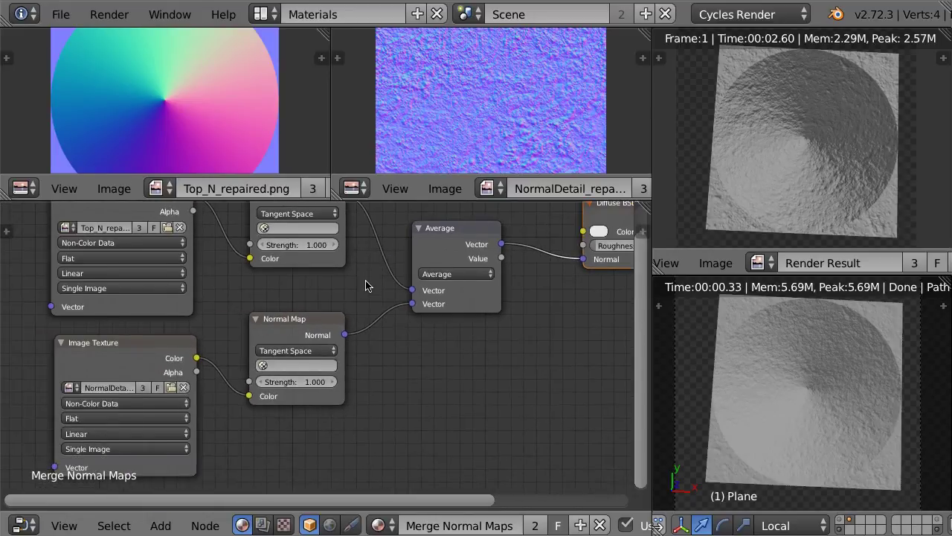
pyautogui.click(148, 375)
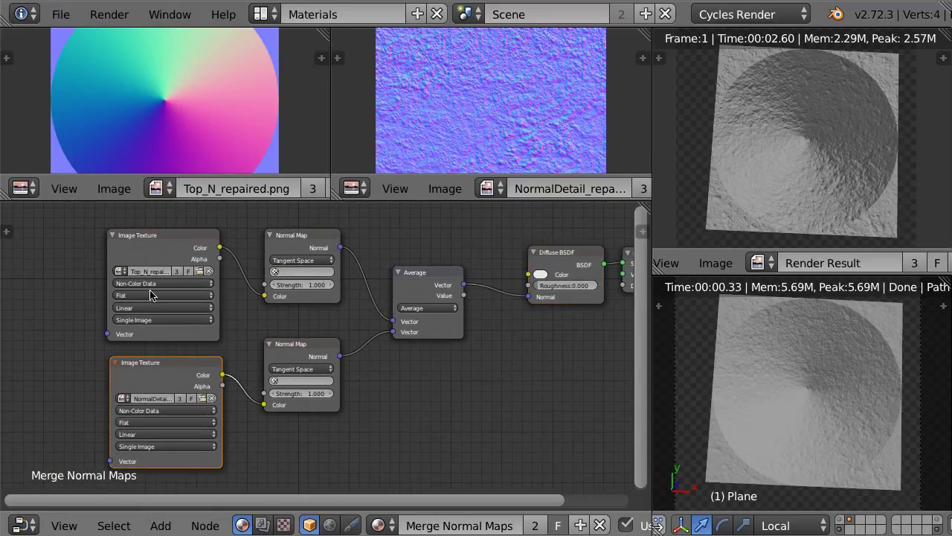
pyautogui.click(156, 238)
pyautogui.click(80, 286)
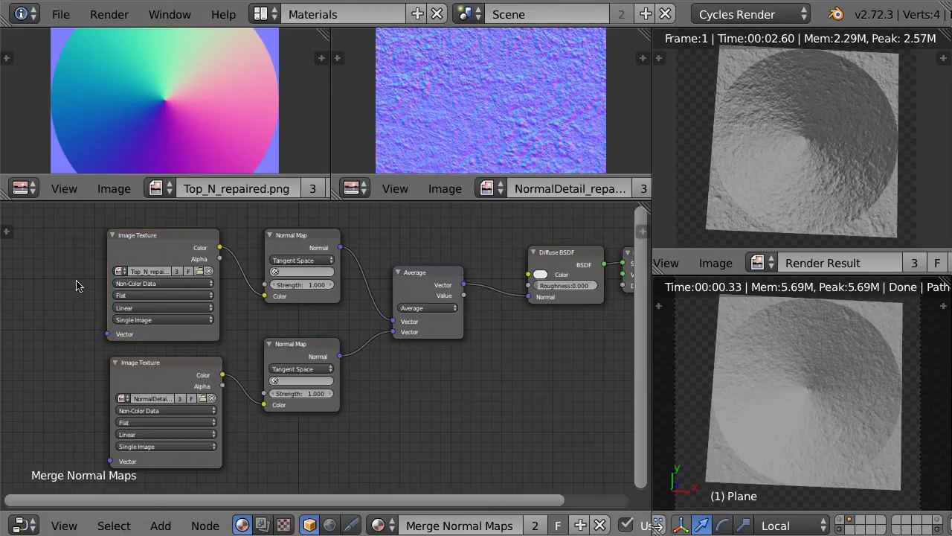
pyautogui.click(304, 236)
pyautogui.scroll(-1, 335, 282)
pyautogui.click(447, 386)
pyautogui.scroll(2, 375, 364)
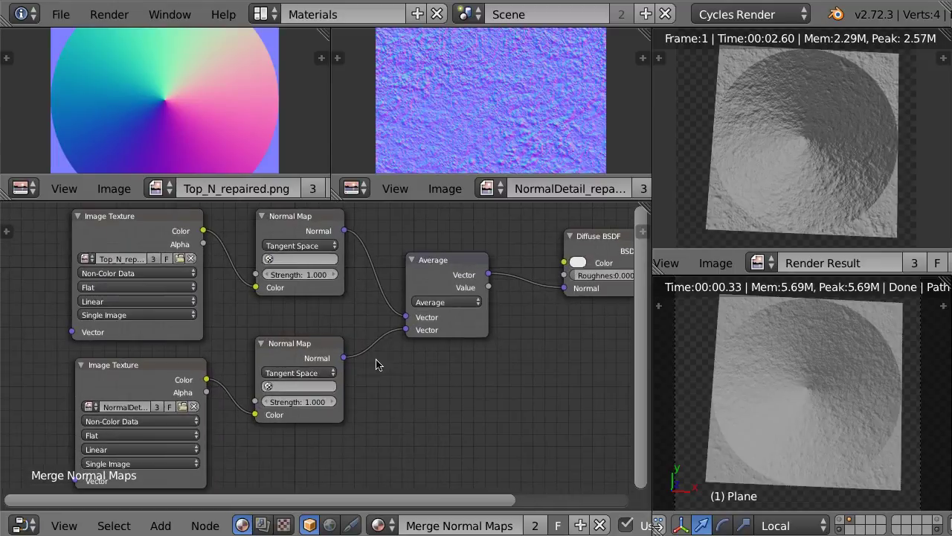
pyautogui.scroll(1, 304, 334)
pyautogui.scroll(1, 304, 334)
pyautogui.scroll(-1, 318, 304)
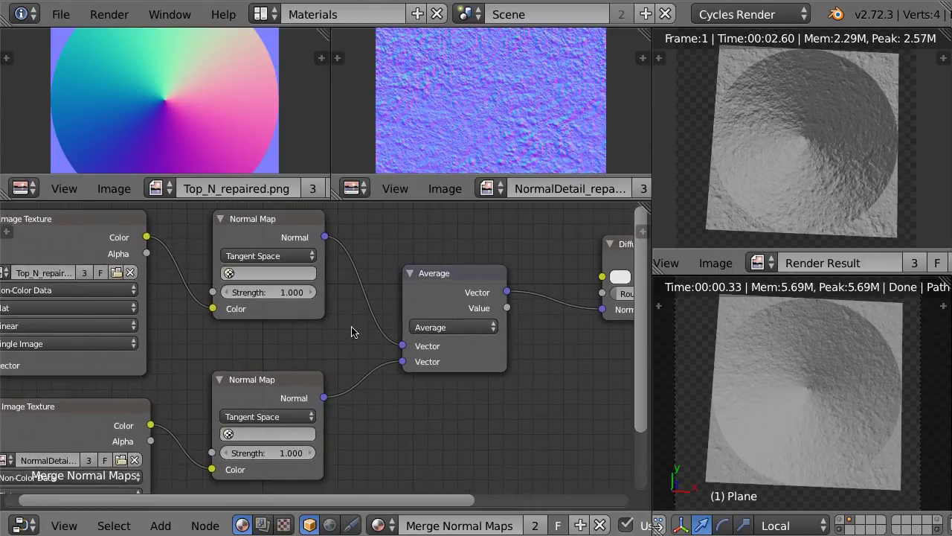
pyautogui.click(312, 293)
pyautogui.doubleClick(312, 293)
pyautogui.write('2')
pyautogui.press('Return')
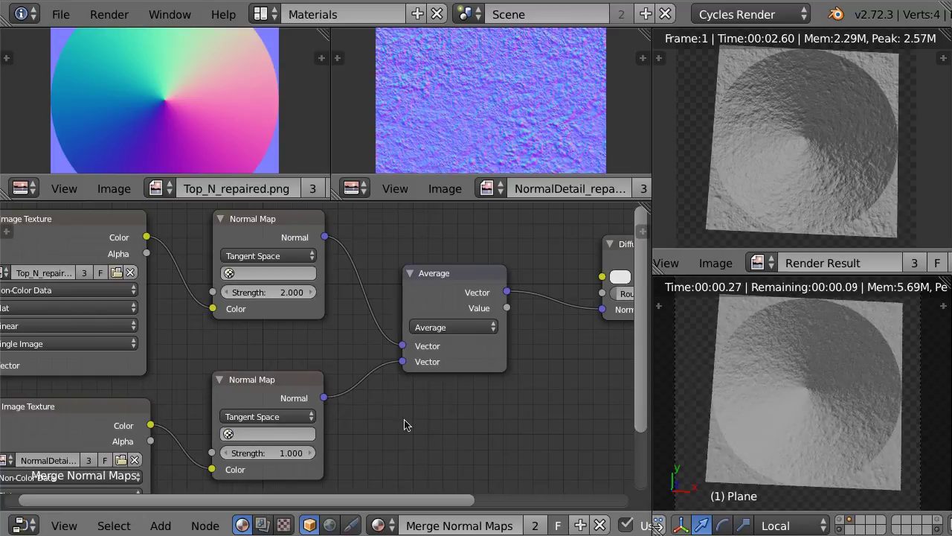
# Raise the lower Normal Map's Strength step by step to 1.800.
pyautogui.moveTo(404, 424); pyautogui.dragTo(401, 354, button='middle')
pyautogui.click(308, 382)
pyautogui.click(308, 382)
pyautogui.click(308, 382)
pyautogui.click(308, 382)
pyautogui.click(308, 382)
pyautogui.click(308, 382)
pyautogui.click(308, 382)
pyautogui.click(308, 382)
pyautogui.scroll(-1, 461, 365)
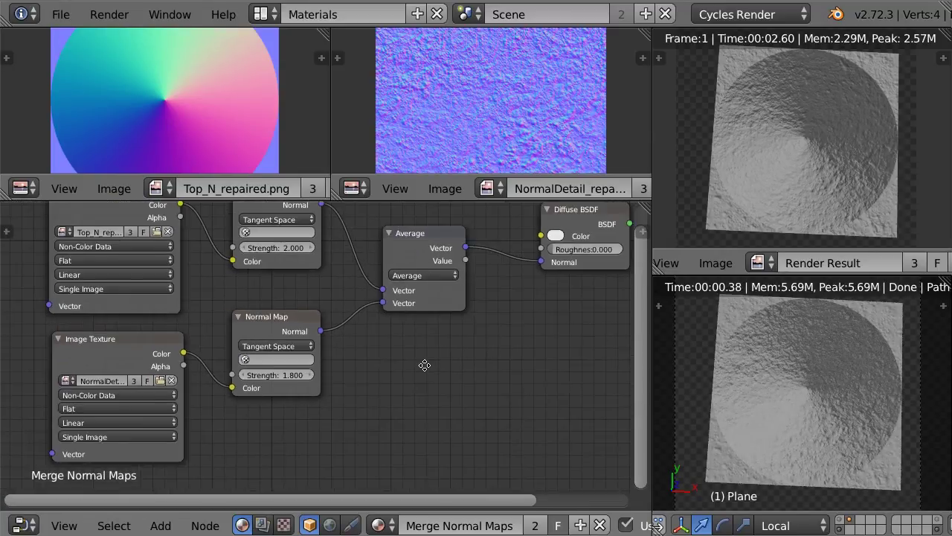
pyautogui.moveTo(424, 364); pyautogui.dragTo(344, 400, button='middle')
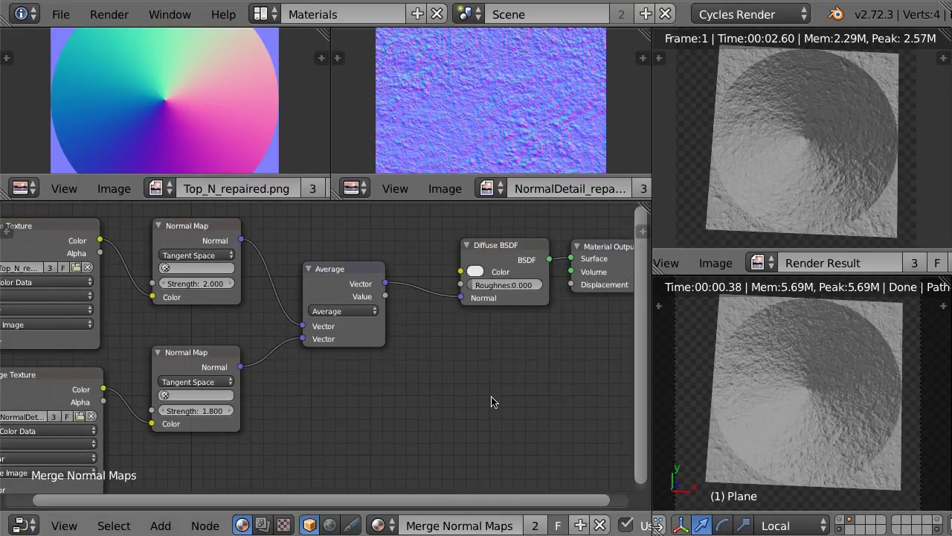
pyautogui.scroll(-2, 417, 353)
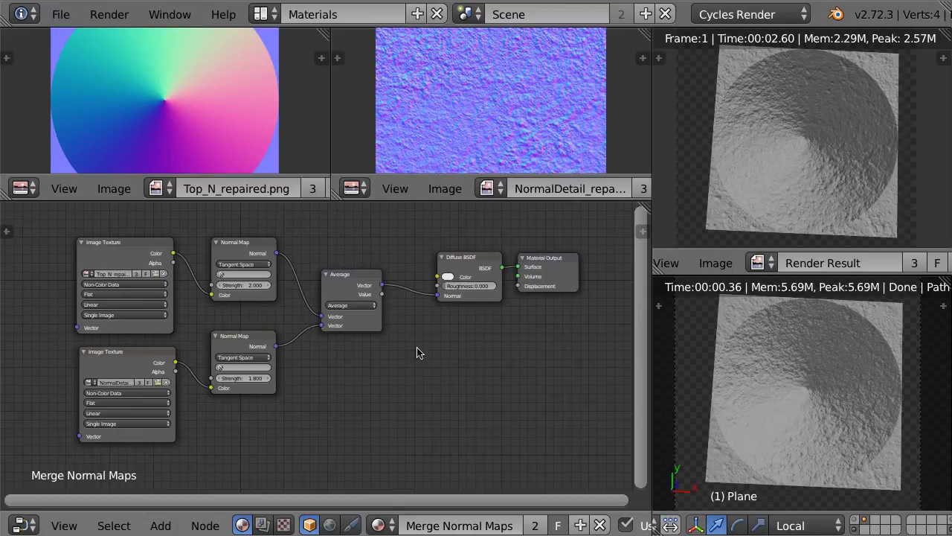
# Delete both Normal Map nodes and the Average node.
pyautogui.press('a')
pyautogui.press('a')
pyautogui.press('b')
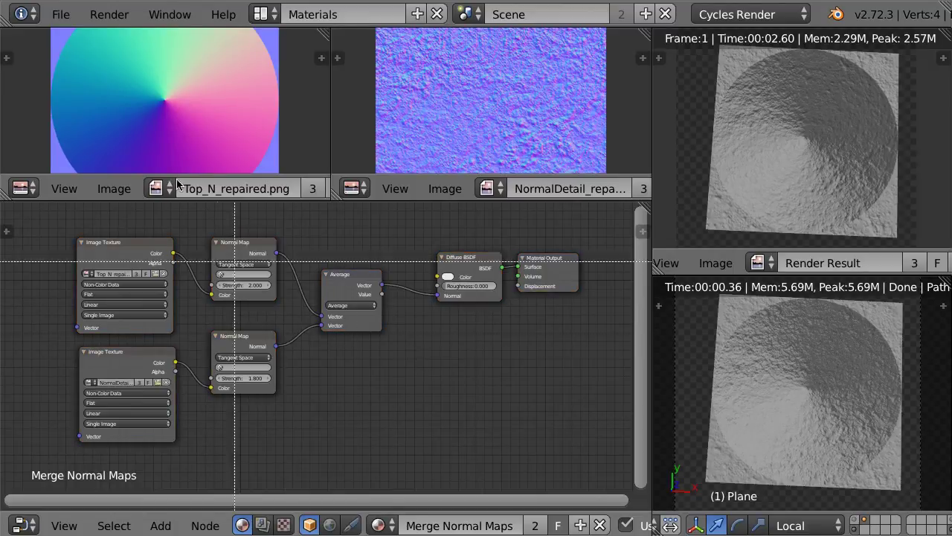
pyautogui.moveTo(218, 222); pyautogui.dragTo(355, 383)
pyautogui.press('x')
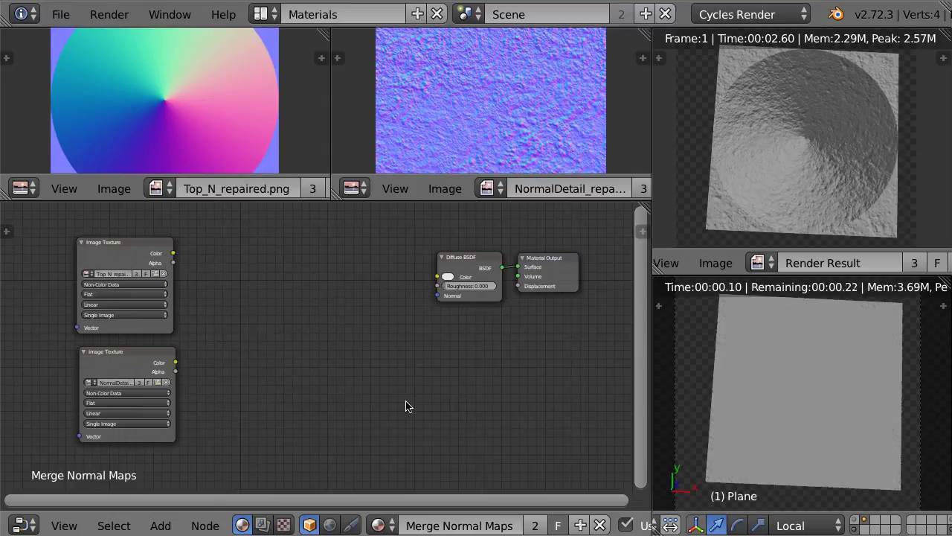
# Add a Merge Normal Maps group node and link both image textures into it.
pyautogui.hotkey('shift', 'a')
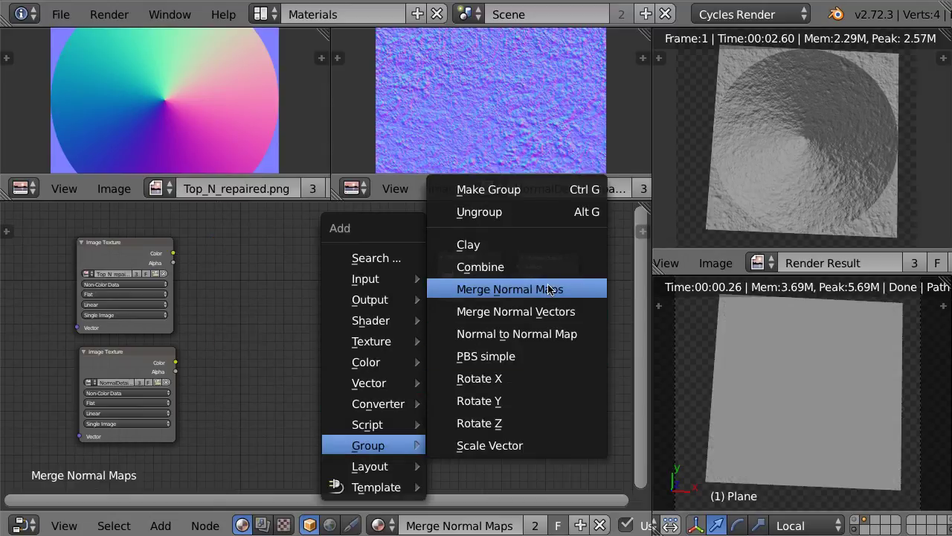
pyautogui.click(551, 288)
pyautogui.click(127, 259)
pyautogui.keyDown('shift'); pyautogui.click(119, 253); pyautogui.keyUp('shift')
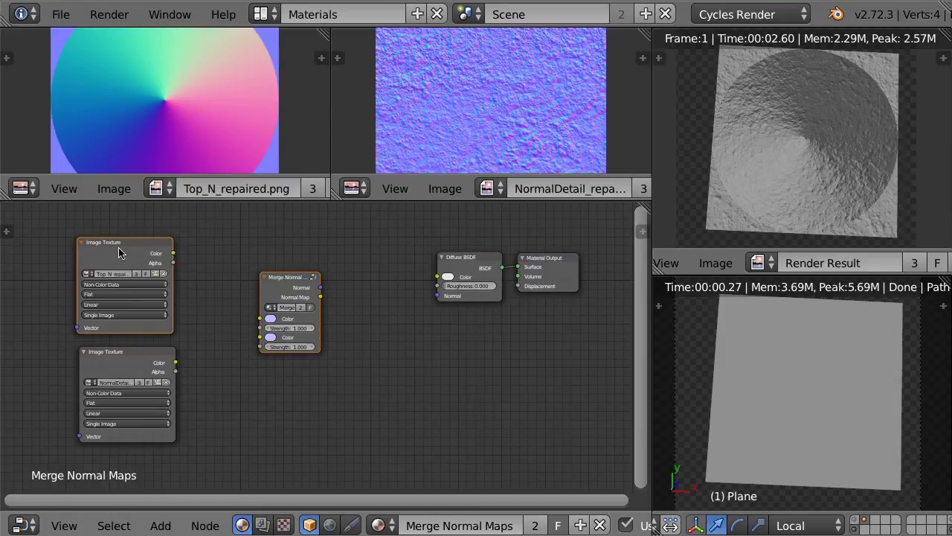
pyautogui.press('f')
pyautogui.keyDown('shift'); pyautogui.click(128, 258); pyautogui.keyUp('shift')
pyautogui.keyDown('shift'); pyautogui.click(158, 353); pyautogui.keyUp('shift')
pyautogui.press('f')
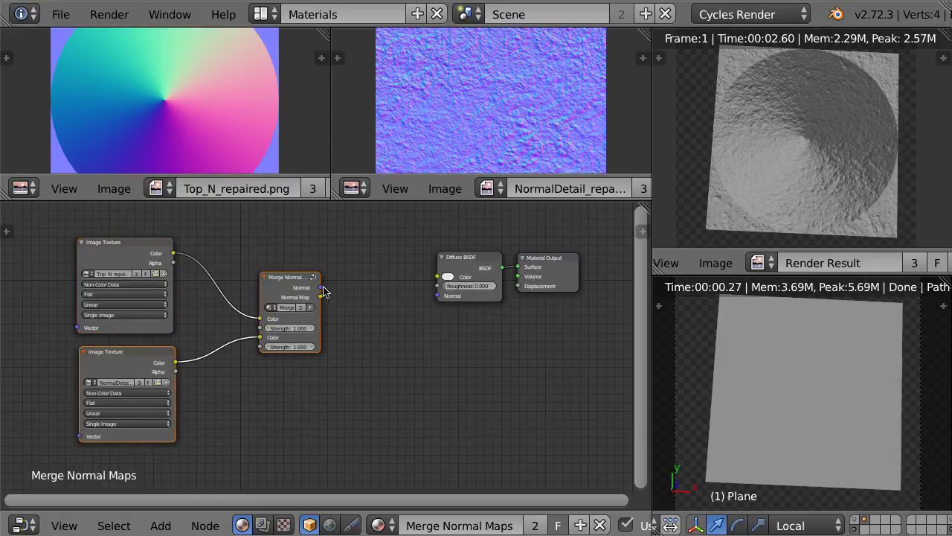
# Connect the merged Normal output to the Diffuse BSDF Normal and move the Diffuse BSDF closer.
pyautogui.moveTo(321, 287); pyautogui.dragTo(438, 296)
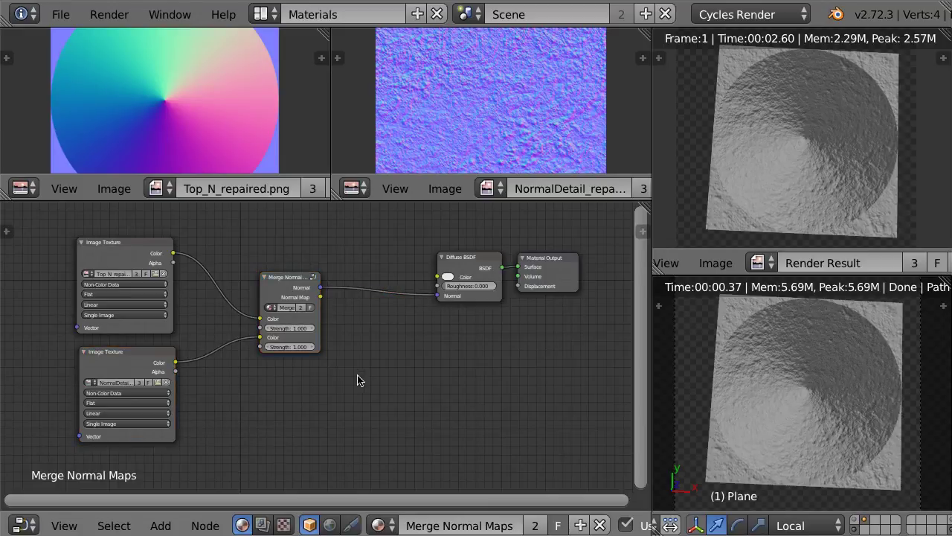
pyautogui.scroll(2, 346, 357)
pyautogui.moveTo(347, 357); pyautogui.dragTo(374, 385, button='middle')
pyautogui.scroll(2, 313, 395)
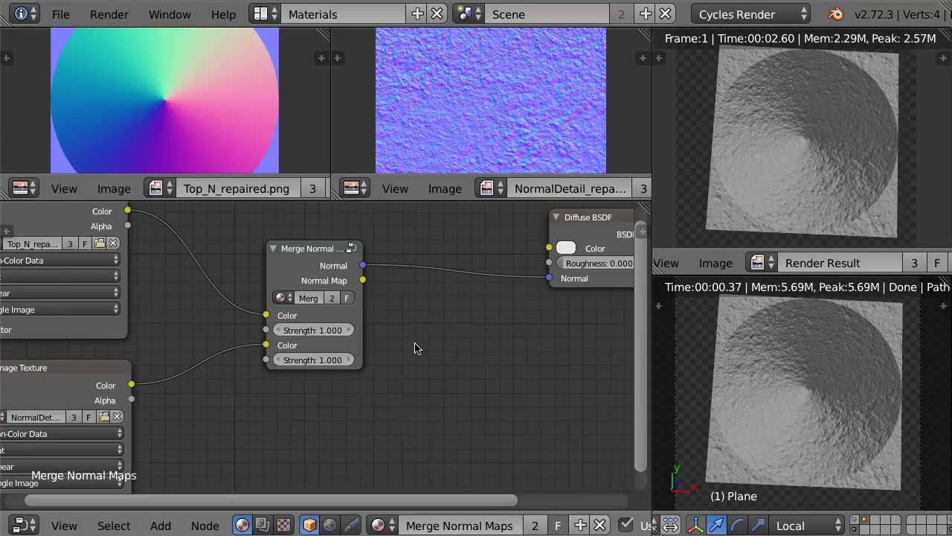
pyautogui.scroll(-1, 357, 361)
pyautogui.scroll(-1, 387, 390)
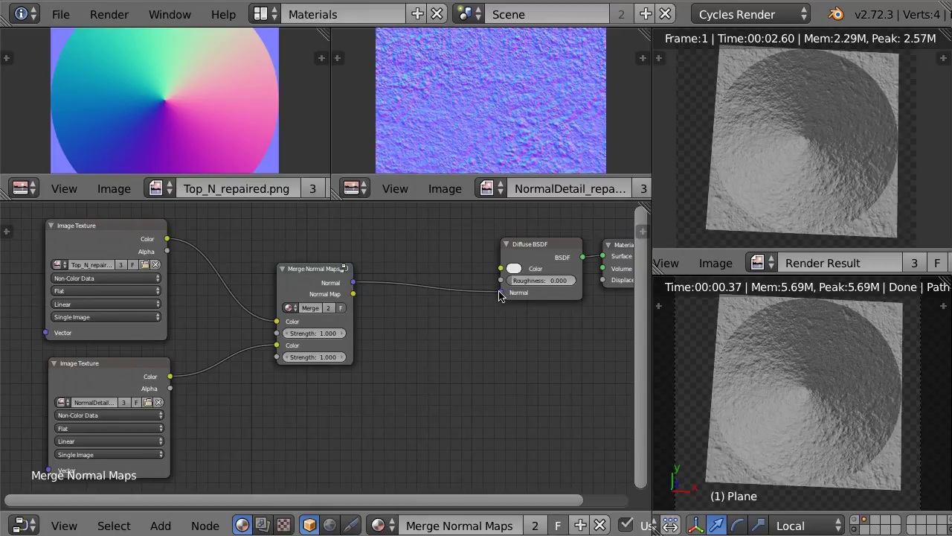
pyautogui.moveTo(533, 251); pyautogui.dragTo(465, 249)
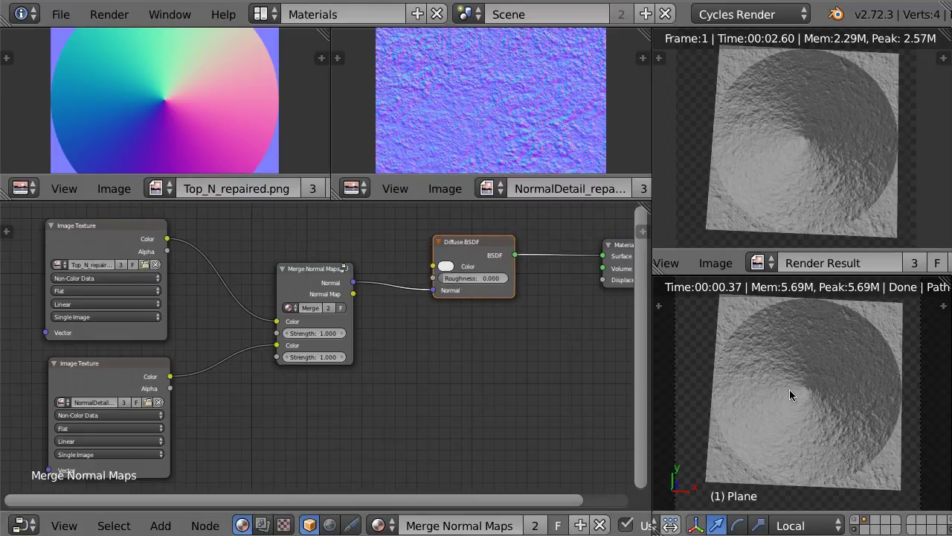
pyautogui.click(312, 288)
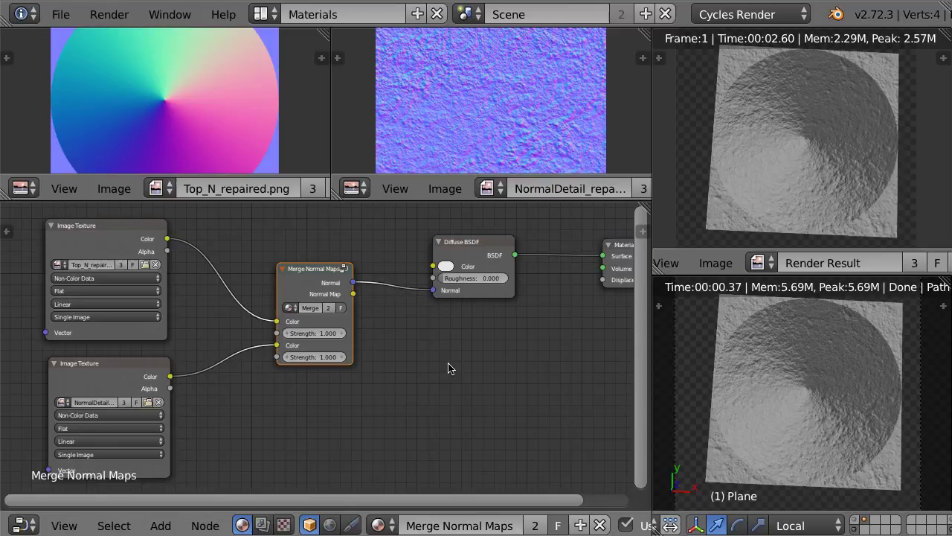
pyautogui.scroll(-2, 447, 368)
pyautogui.scroll(1, 389, 355)
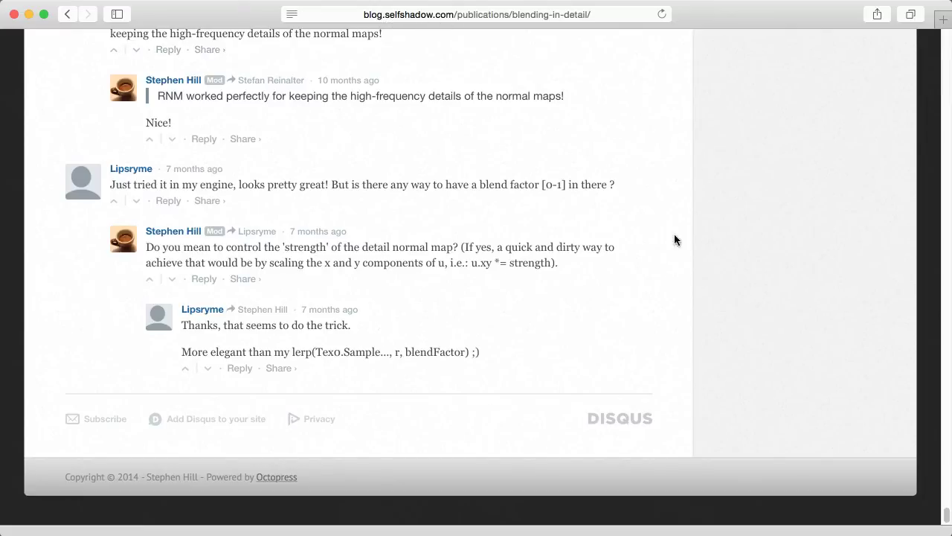
# Scroll from the top of the Blending in Detail article through its figures to the HLSL code listing.
pyautogui.press('Home')
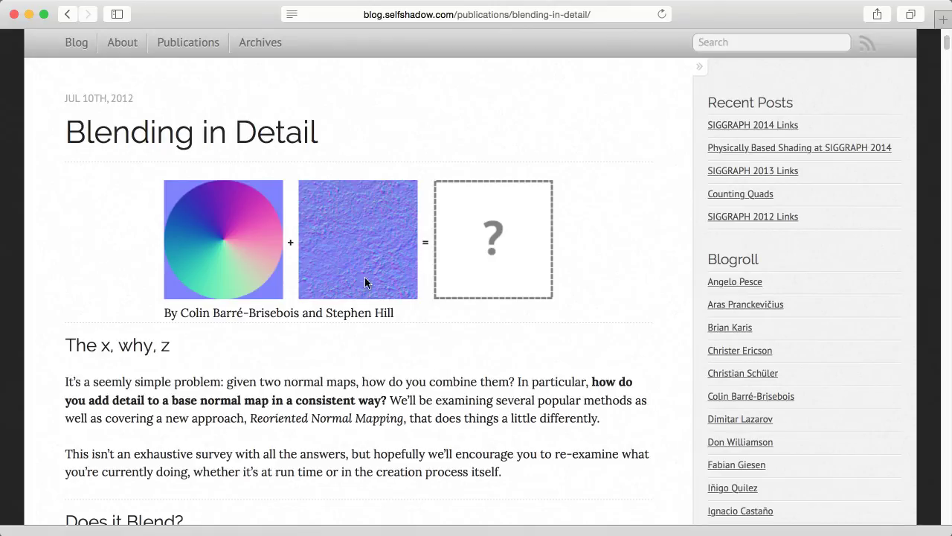
pyautogui.scroll(-2, 364, 276)
pyautogui.scroll(-4, 434, 308)
pyautogui.scroll(-4, 424, 279)
pyautogui.scroll(-3, 431, 298)
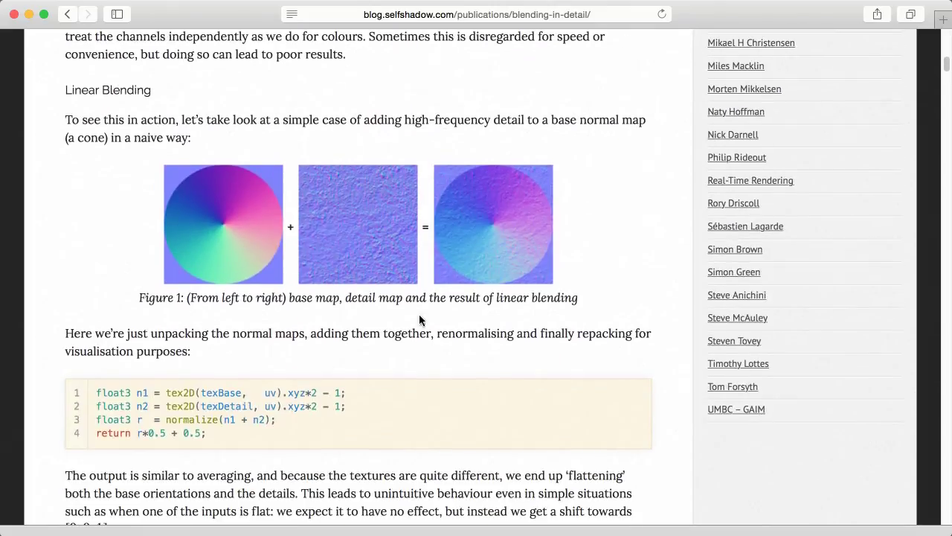
pyautogui.scroll(-5, 535, 223)
pyautogui.scroll(4, 521, 197)
pyautogui.scroll(-6, 576, 202)
pyautogui.scroll(-2, 513, 227)
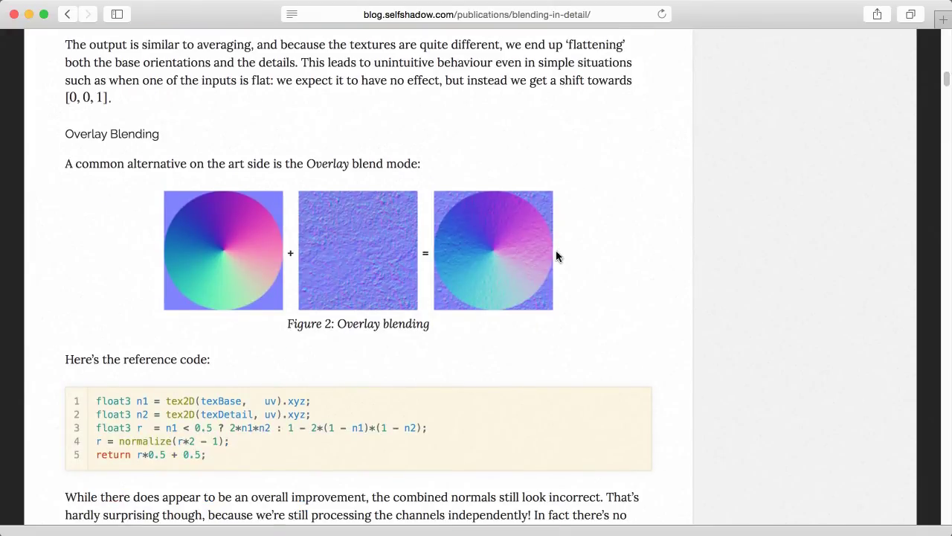
pyautogui.scroll(-6, 594, 264)
pyautogui.scroll(-4, 593, 264)
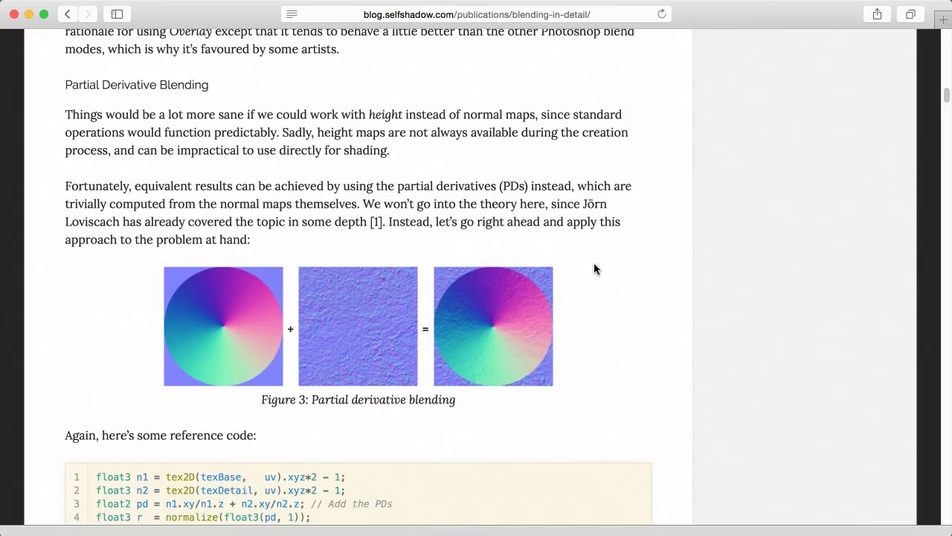
pyautogui.scroll(-4, 594, 264)
pyautogui.scroll(-10, 592, 258)
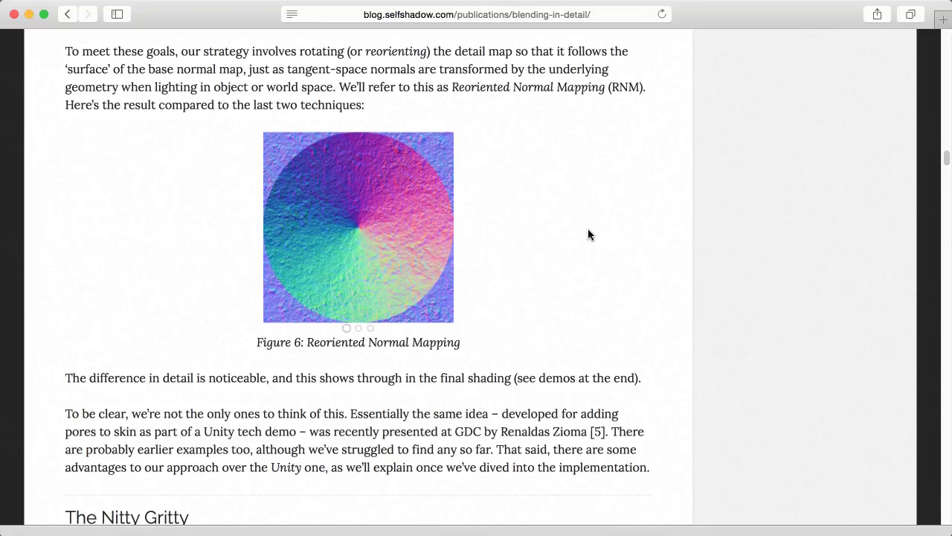
pyautogui.scroll(-3, 589, 234)
pyautogui.scroll(-8, 646, 266)
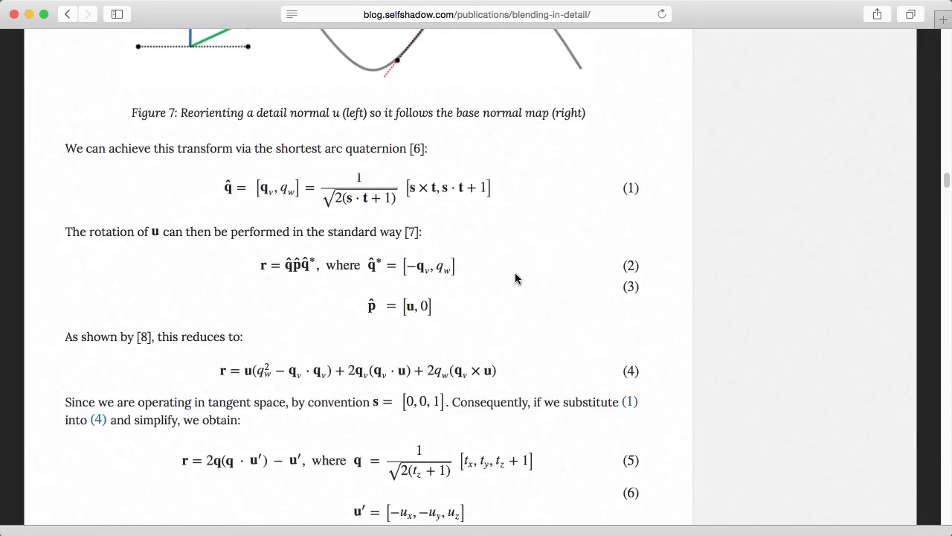
pyautogui.scroll(-3, 515, 278)
pyautogui.scroll(-2, 496, 287)
pyautogui.scroll(3, 495, 278)
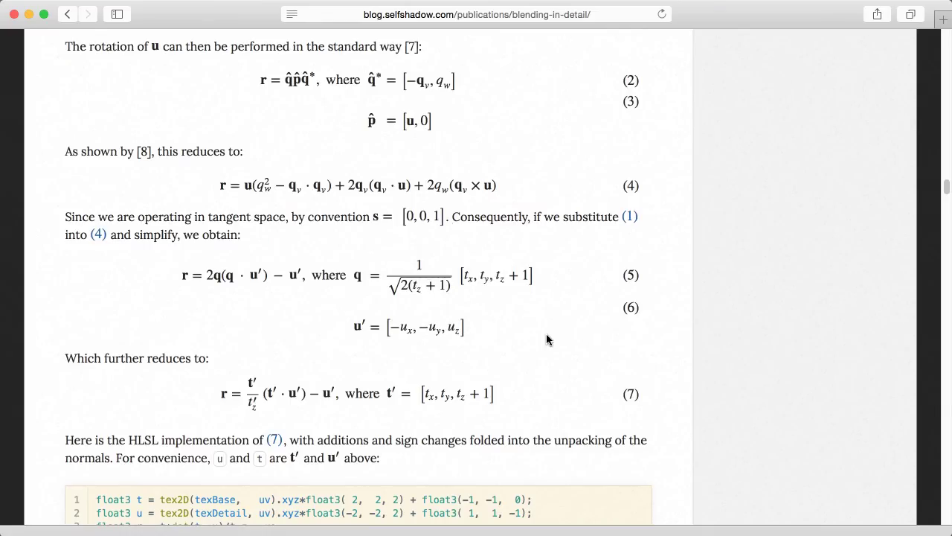
pyautogui.scroll(-2, 540, 328)
pyautogui.scroll(-3, 549, 320)
pyautogui.scroll(-10, 520, 327)
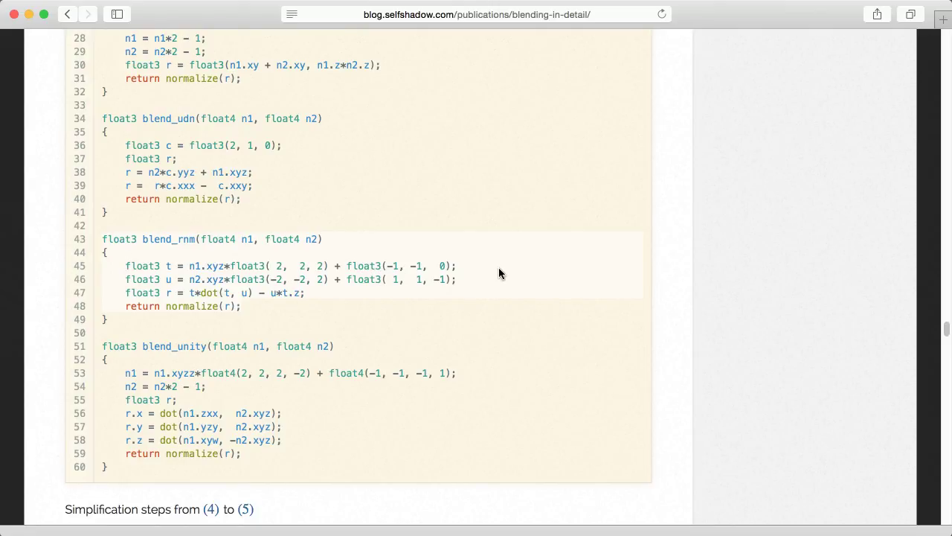
pyautogui.scroll(-3, 499, 273)
pyautogui.scroll(-3, 499, 272)
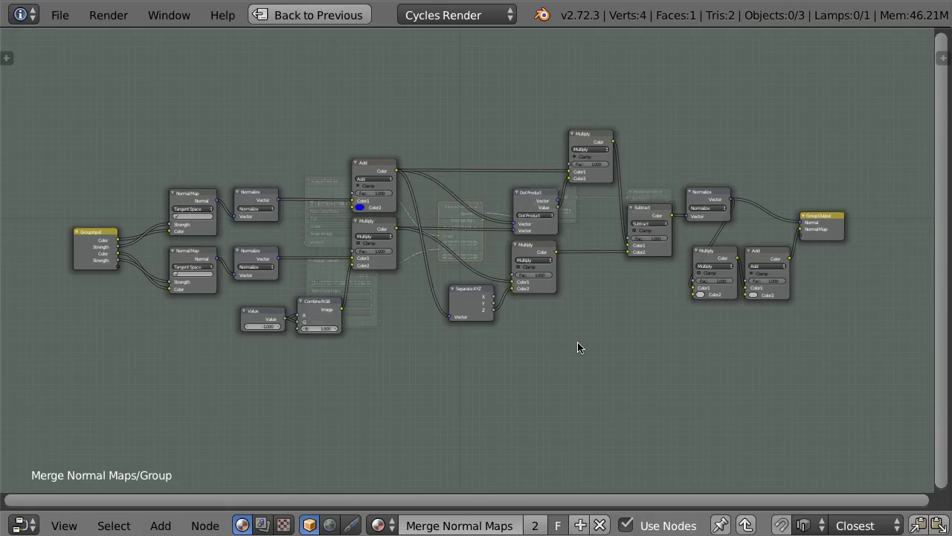